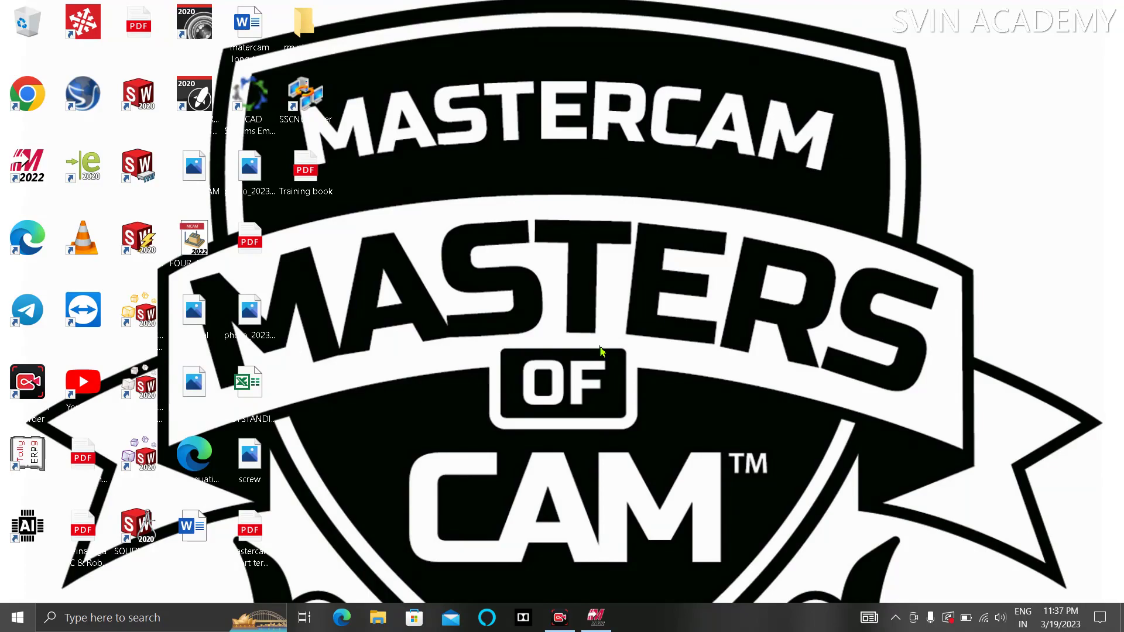
Restore the Mastercam Design 2022 window from the taskbar
{"action": "left_click", "coordinate": [596, 618]}
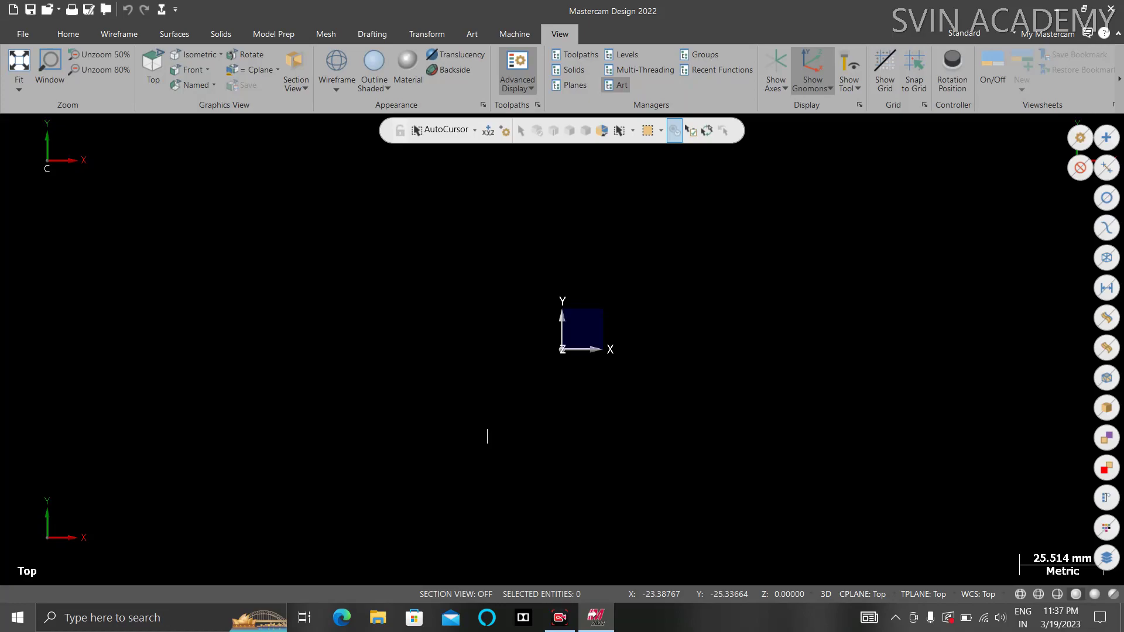
Open lesson 9.mcam from Recent Documents and show the View ribbon
{"action": "left_click", "coordinate": [21, 36]}
{"action": "left_click", "coordinate": [28, 111]}
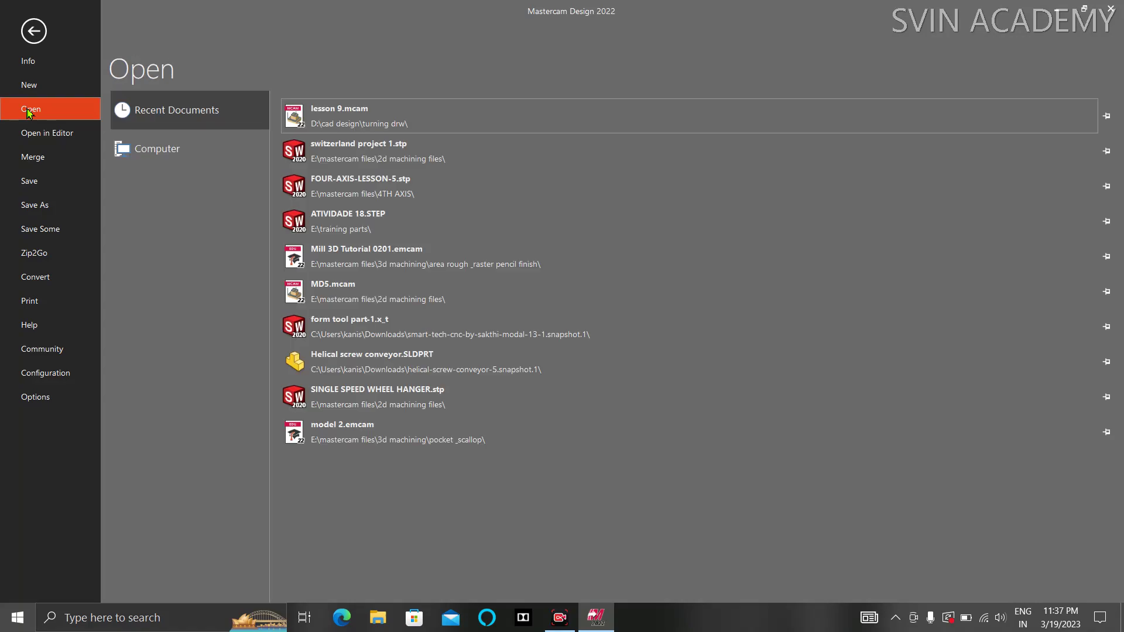
{"action": "left_click", "coordinate": [345, 115]}
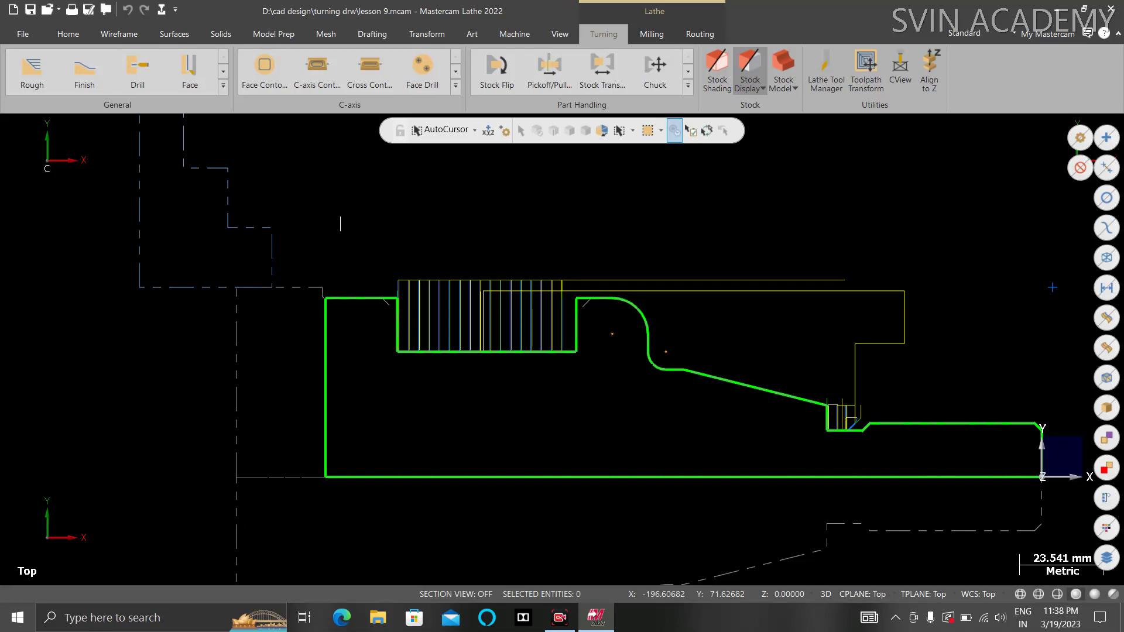
{"action": "left_click", "coordinate": [576, 38]}
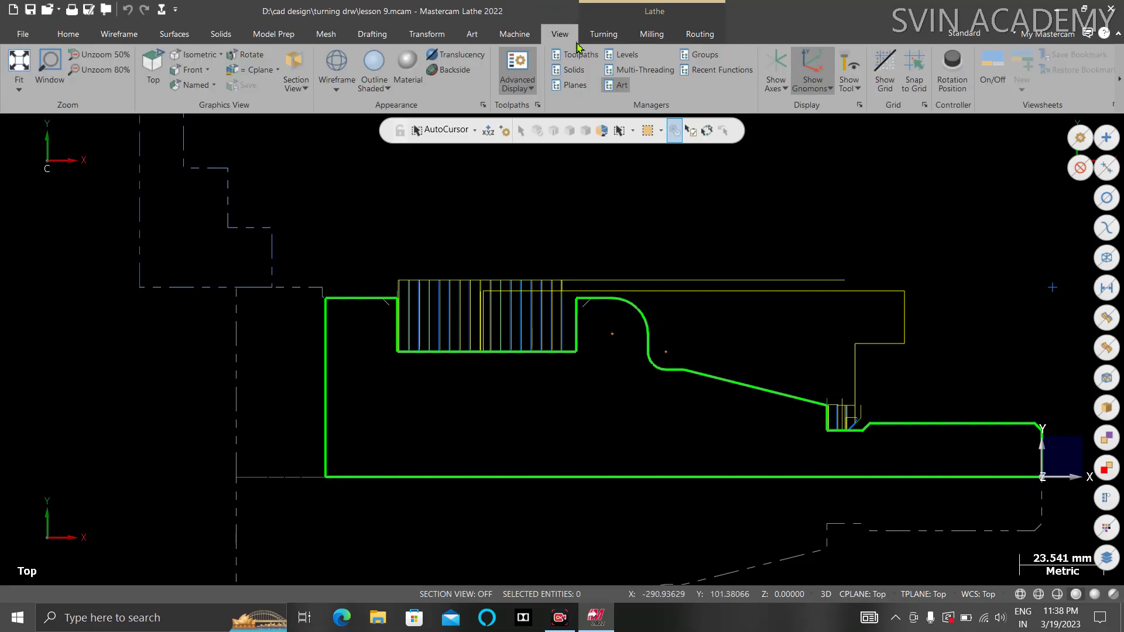
Show the Toolpaths manager, select all four lathe operations and launch Verify
{"action": "left_click", "coordinate": [574, 55]}
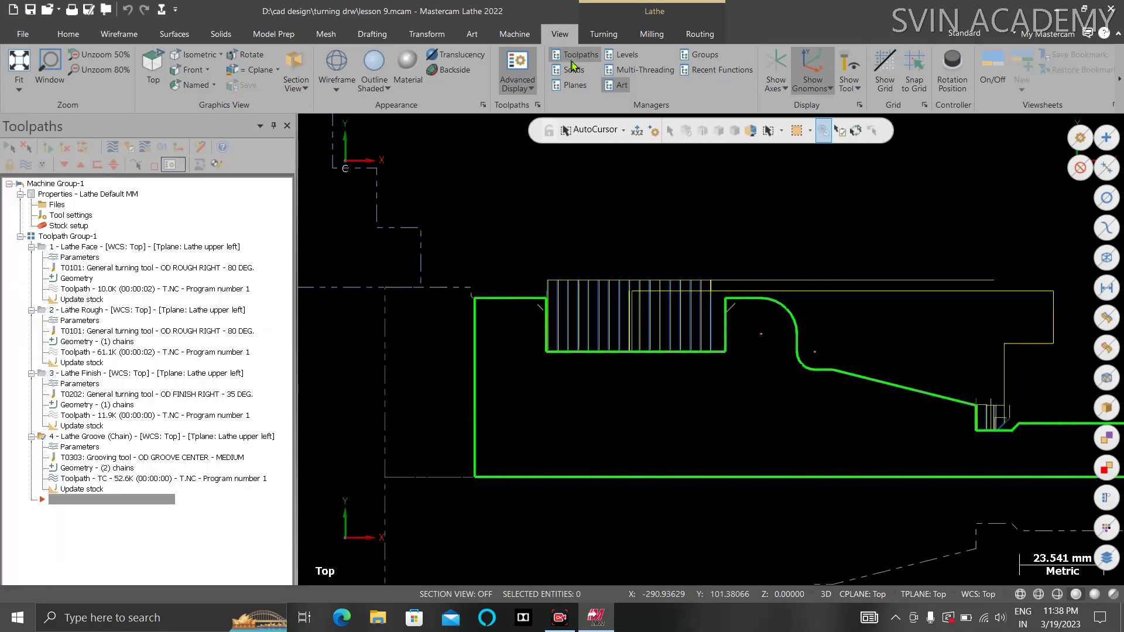
{"action": "left_click", "coordinate": [9, 148]}
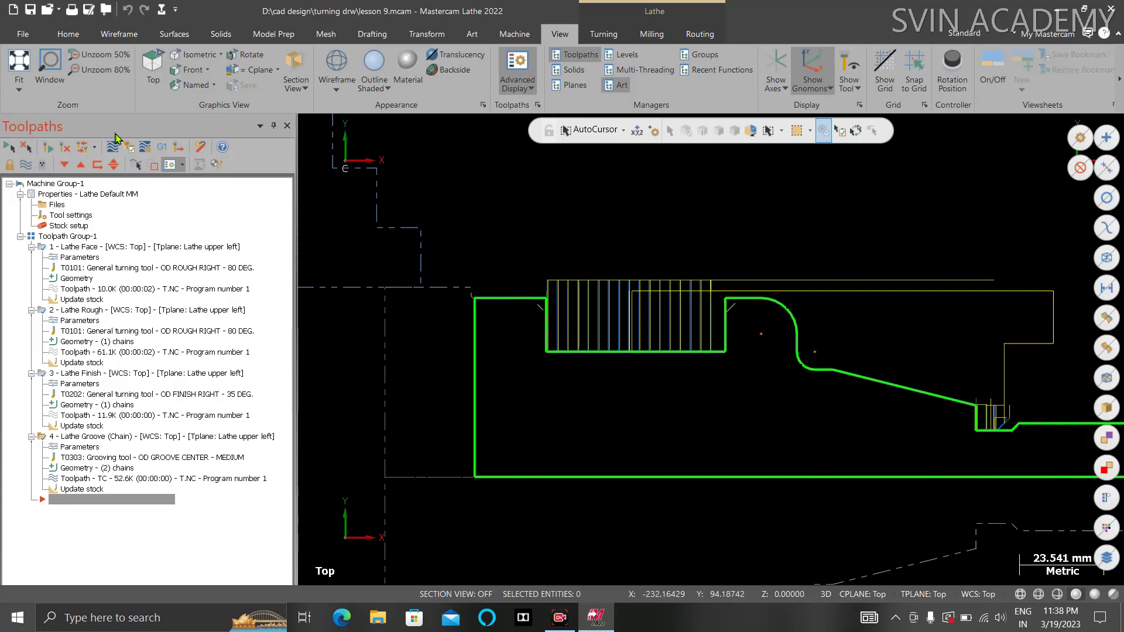
{"action": "left_click", "coordinate": [130, 151]}
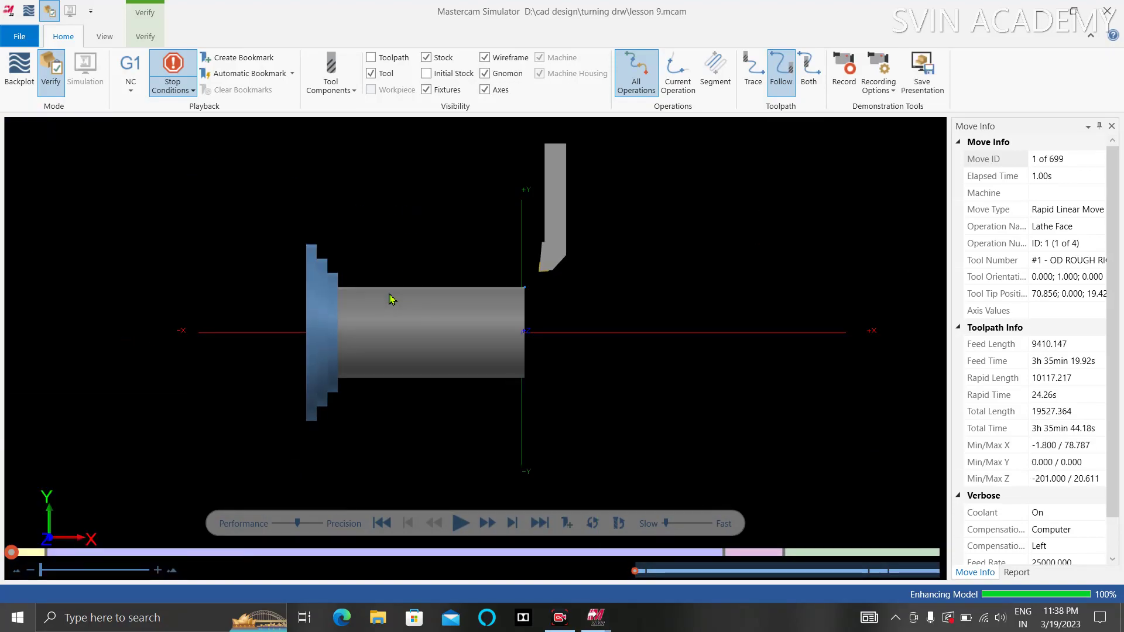
Zoom in and play the simulation through the face and rough passes, resuming after each pause
{"action": "scroll", "coordinate": [391, 299], "scroll_direction": "up", "scroll_amount": 1}
{"action": "left_click", "coordinate": [462, 524]}
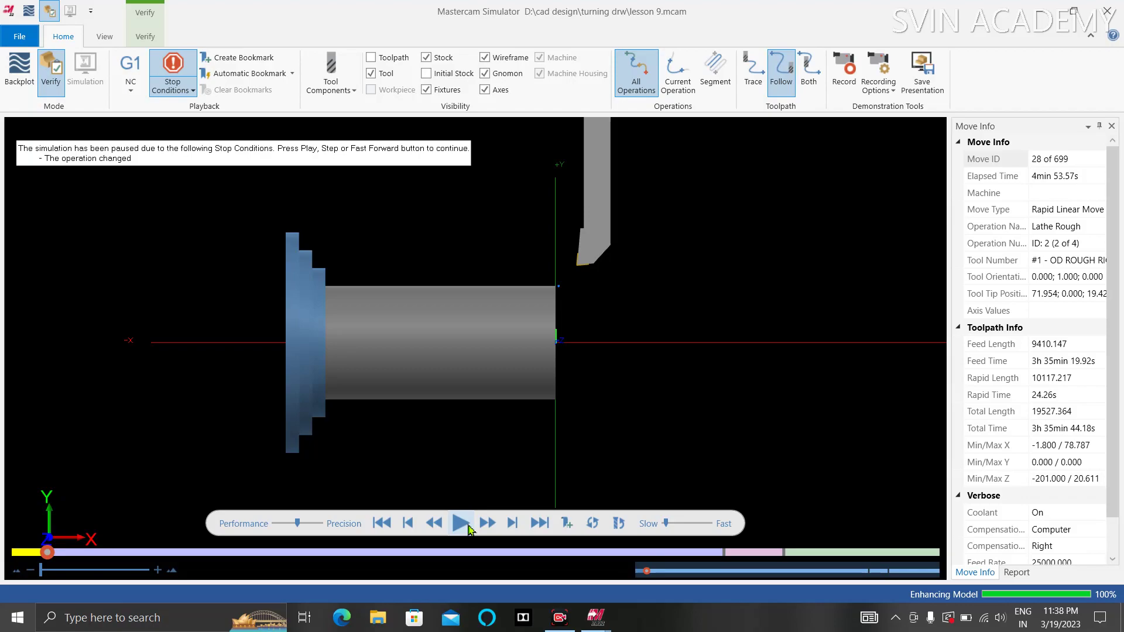
{"action": "left_click", "coordinate": [468, 529]}
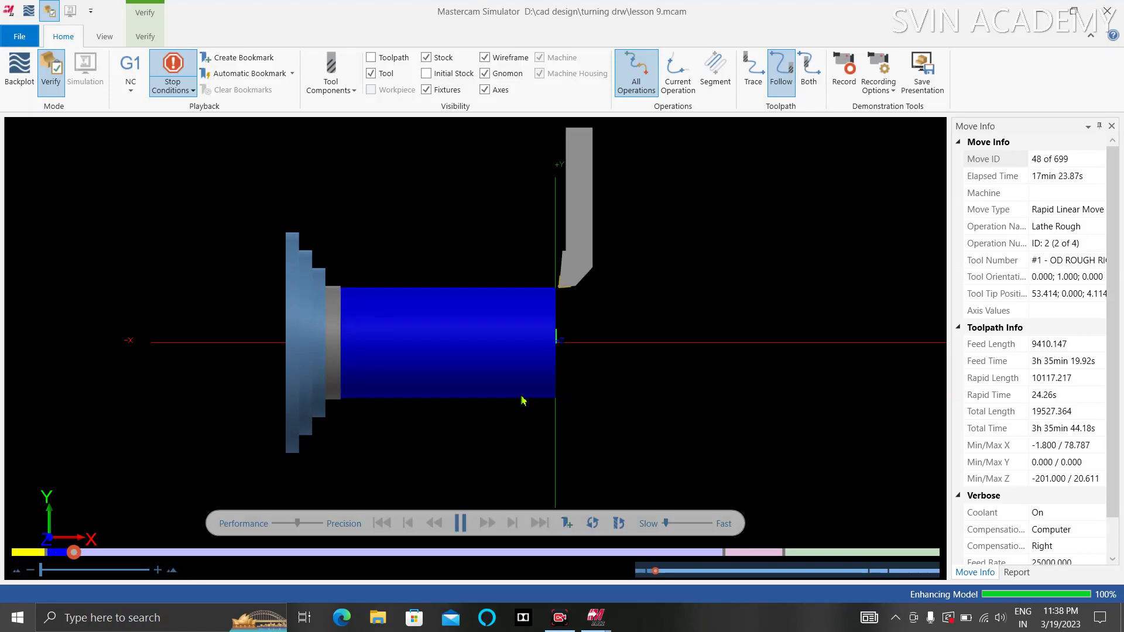
{"action": "scroll", "coordinate": [524, 392], "scroll_direction": "up", "scroll_amount": 1}
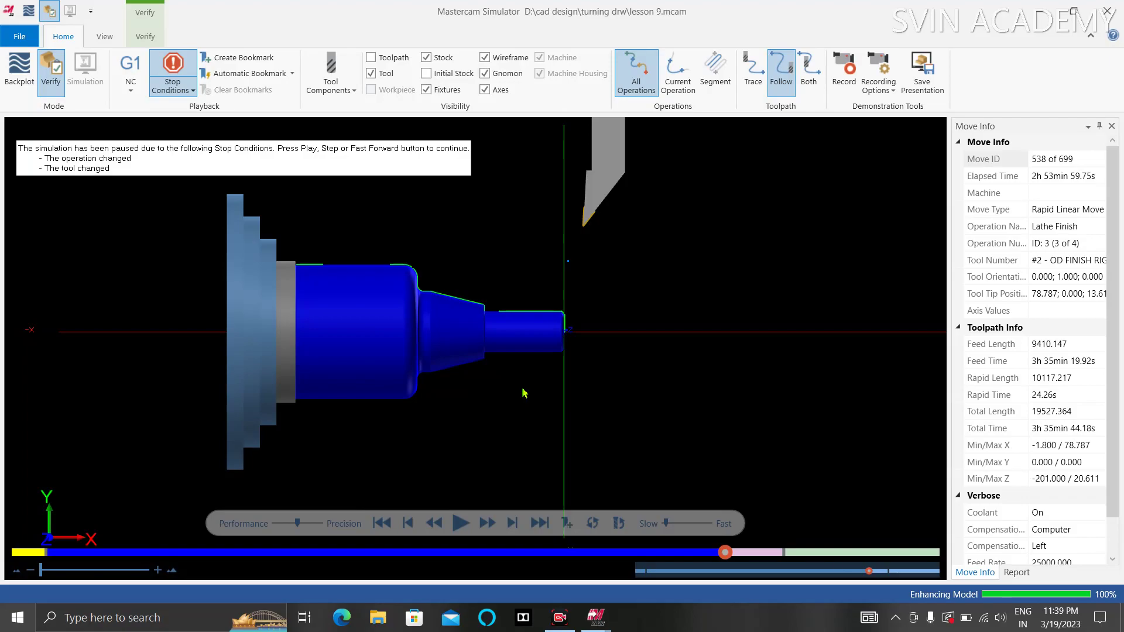
{"action": "left_click", "coordinate": [461, 523]}
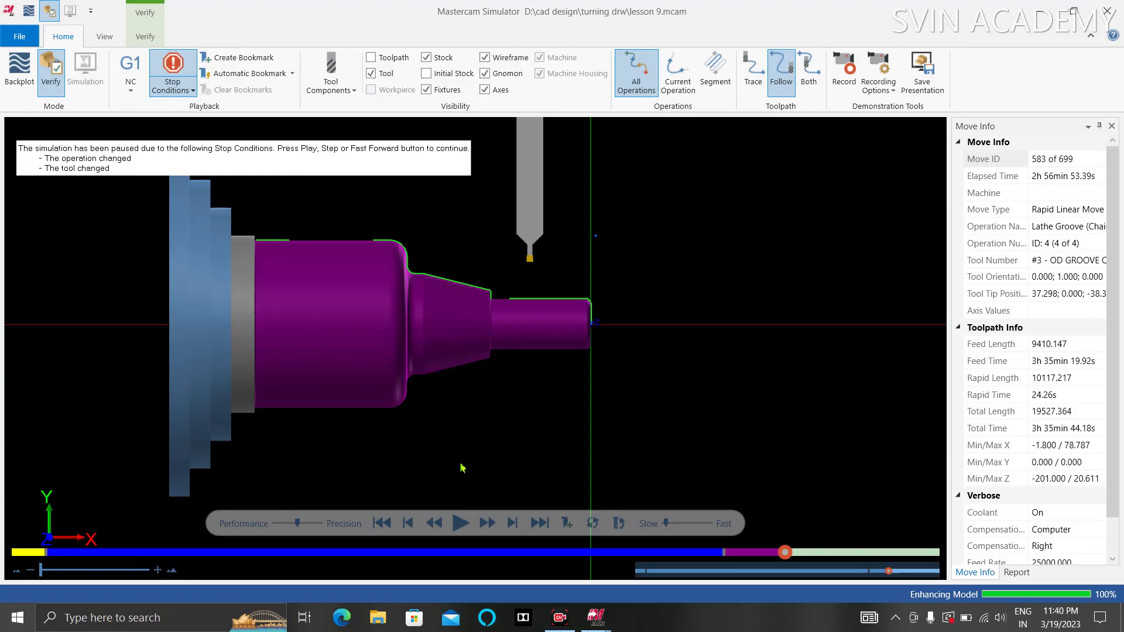
Resume the simulation through the groove pass up to the collision, then close Simulator
{"action": "left_click", "coordinate": [460, 523]}
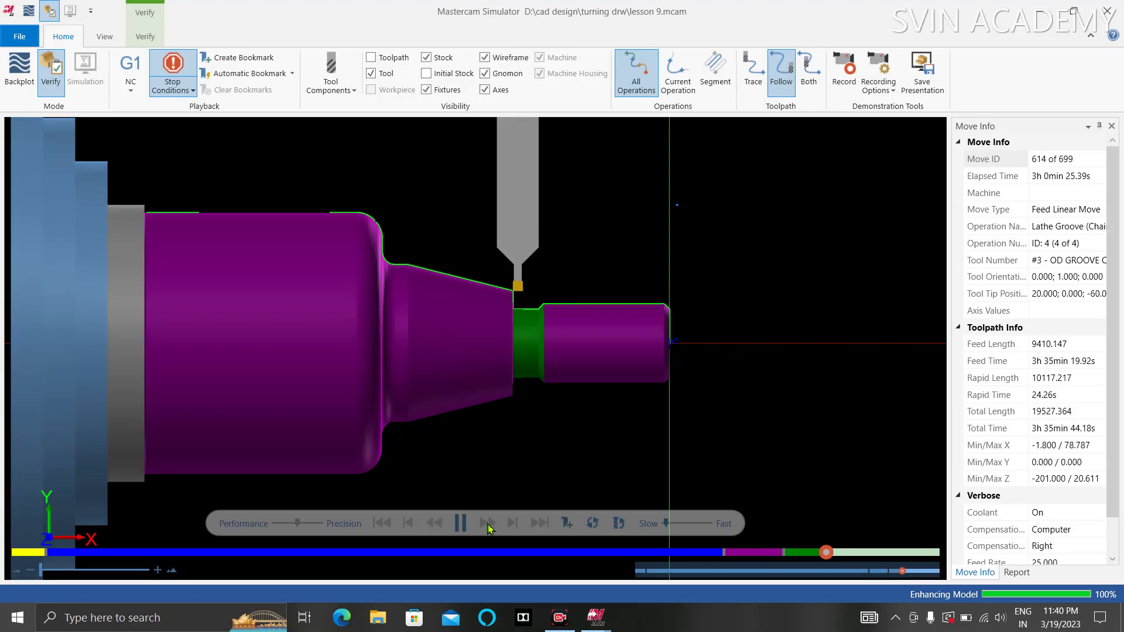
{"action": "left_click", "coordinate": [489, 526]}
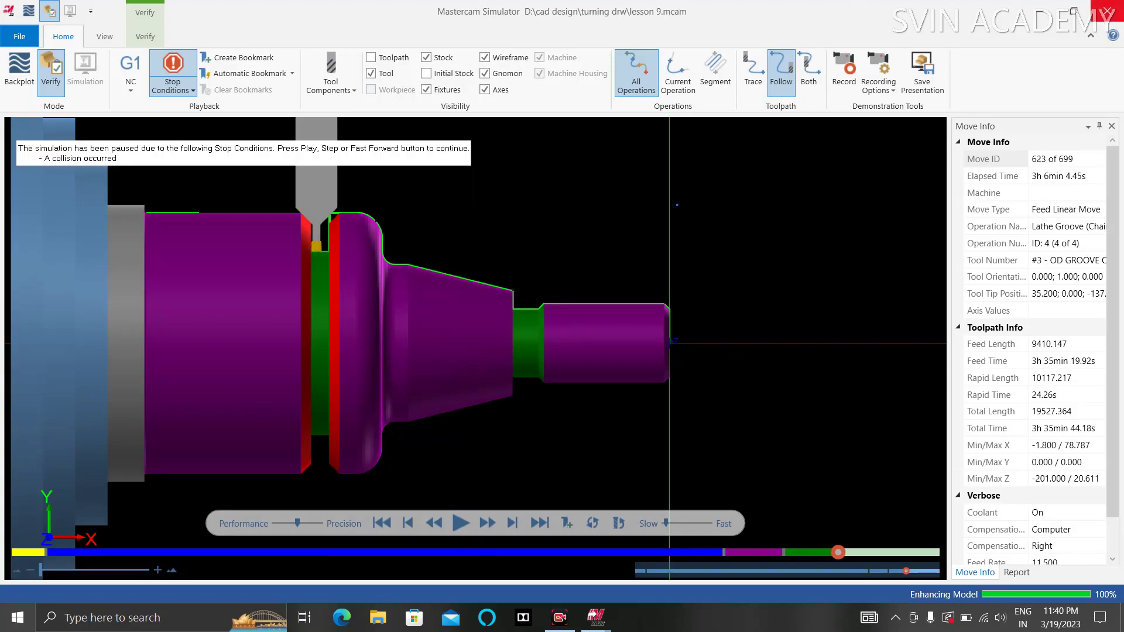
{"action": "left_click", "coordinate": [1108, 11]}
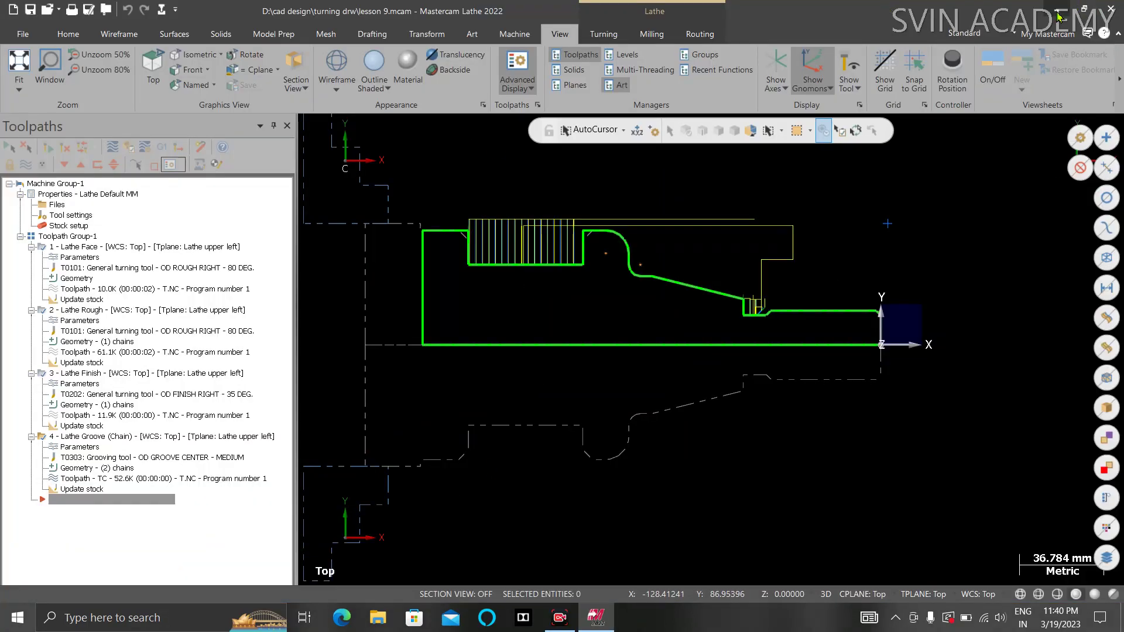
Minimize Mastercam and refresh the Windows desktop
{"action": "left_click", "coordinate": [1058, 16]}
{"action": "right_click", "coordinate": [488, 207]}
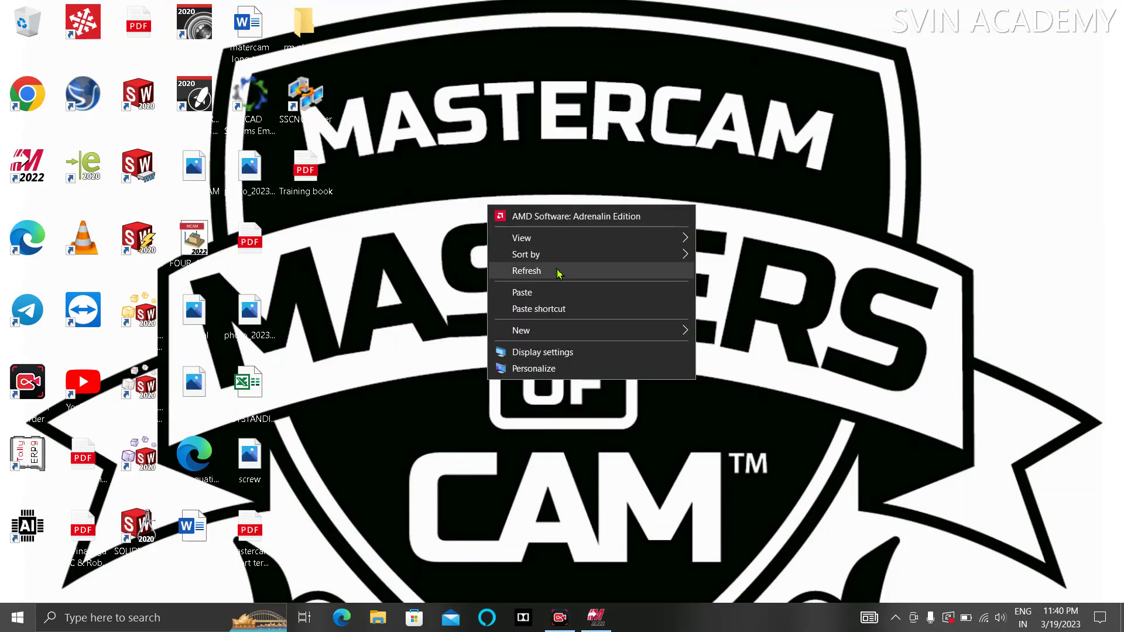
{"action": "left_click", "coordinate": [557, 271]}
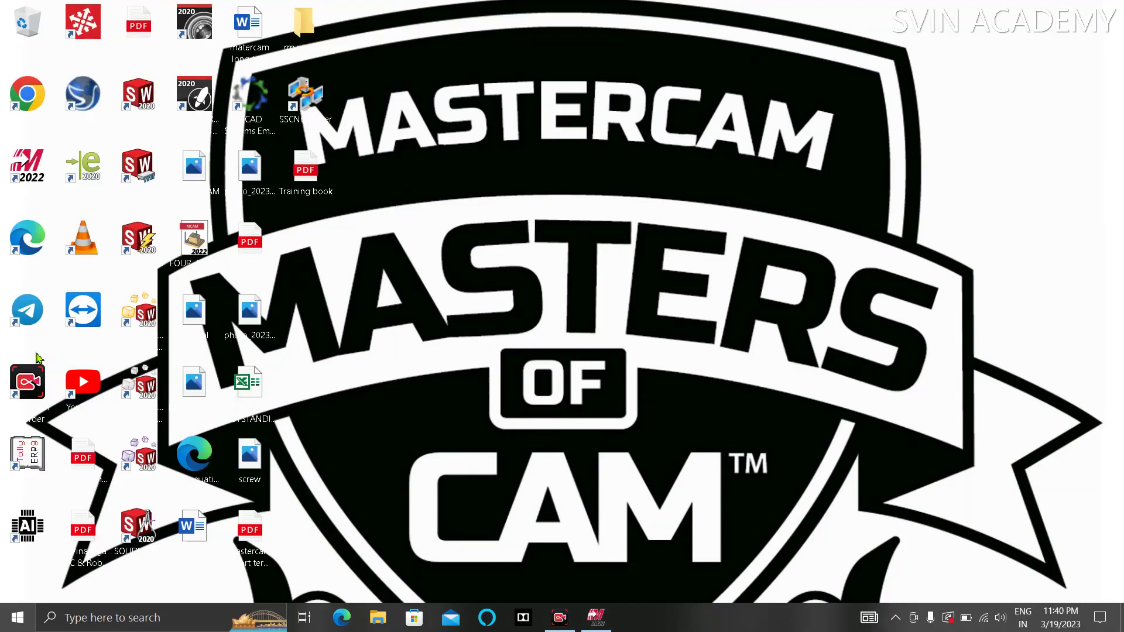
Launch Google Chrome maximized with the user's profile on the Google home page
{"action": "double_click", "coordinate": [27, 94]}
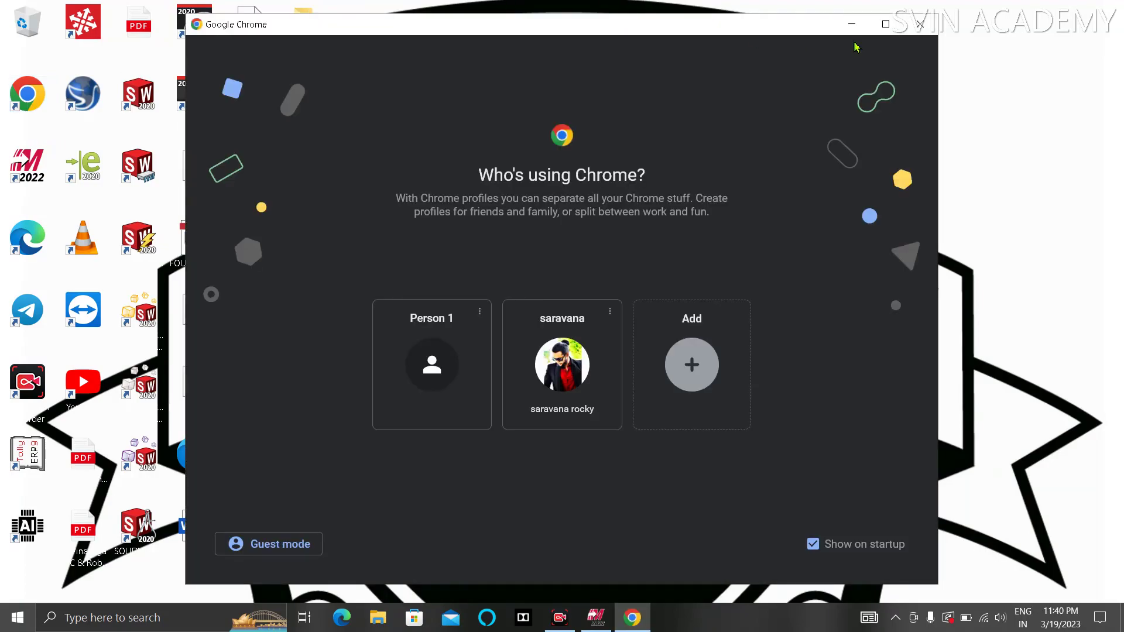
{"action": "left_click", "coordinate": [884, 24]}
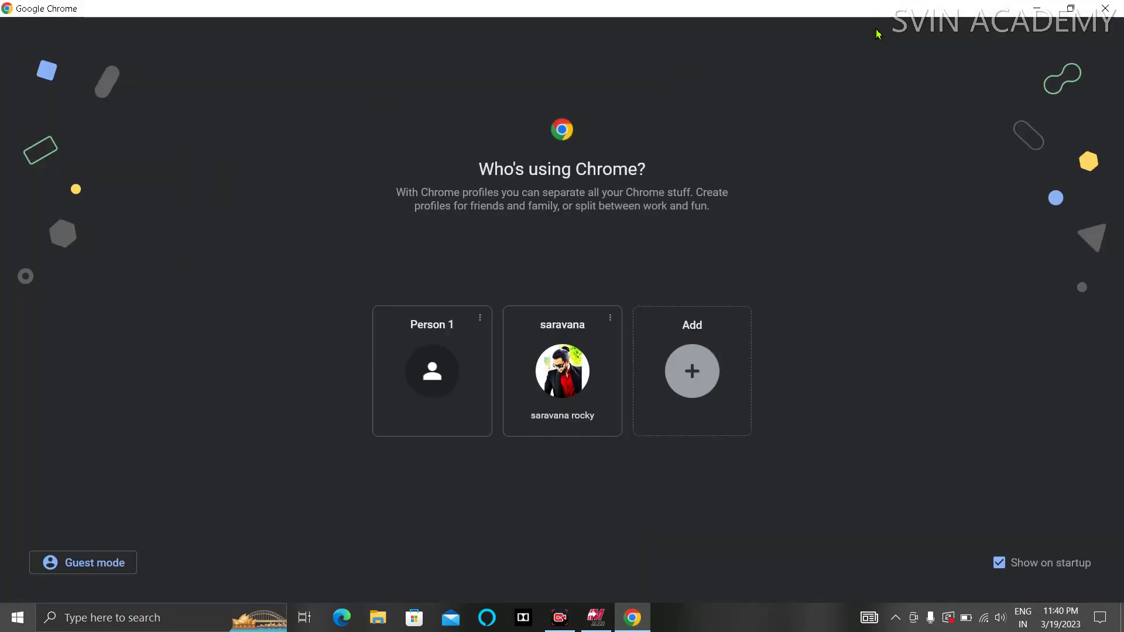
{"action": "left_click", "coordinate": [594, 379]}
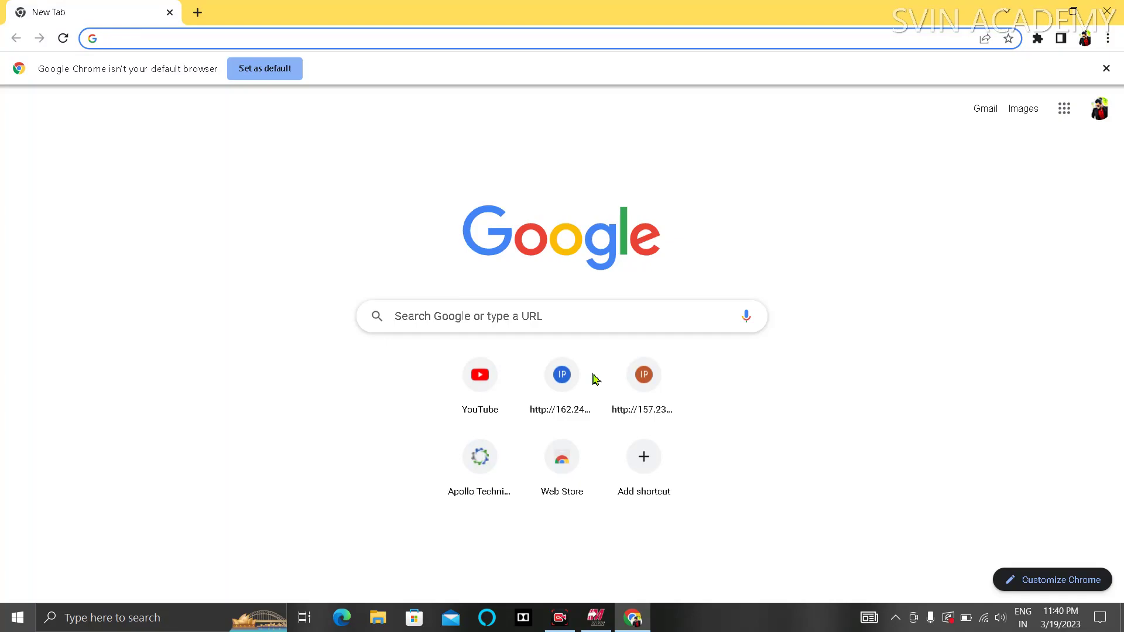
{"action": "left_click", "coordinate": [536, 330]}
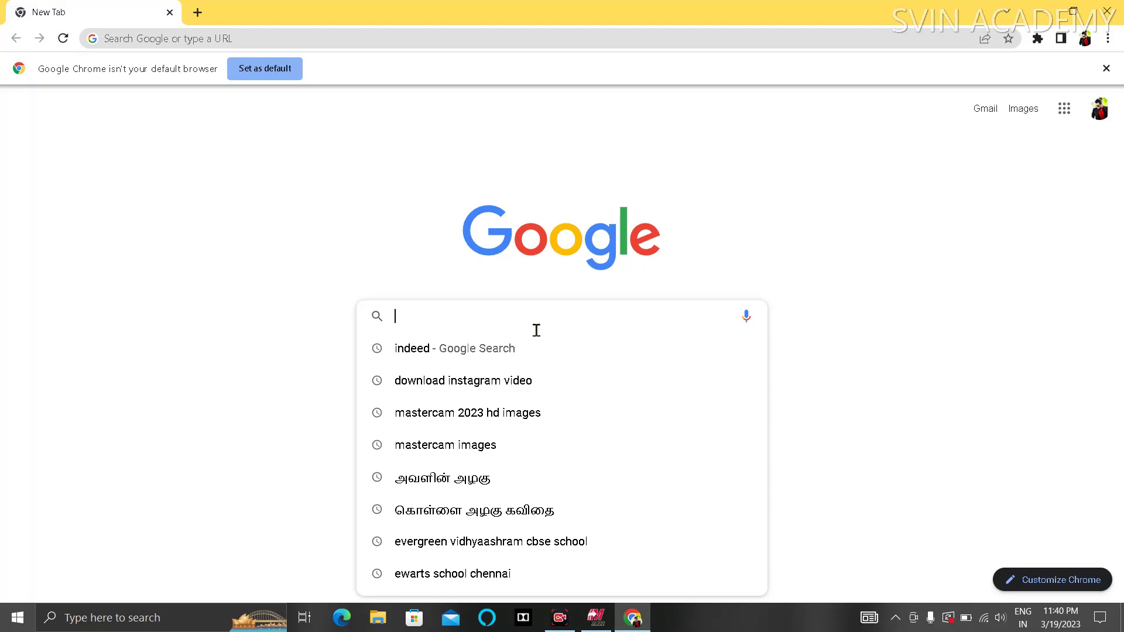
Search Google for INDEED and open the Indeed job search site
{"action": "type", "text": "INDEED"}
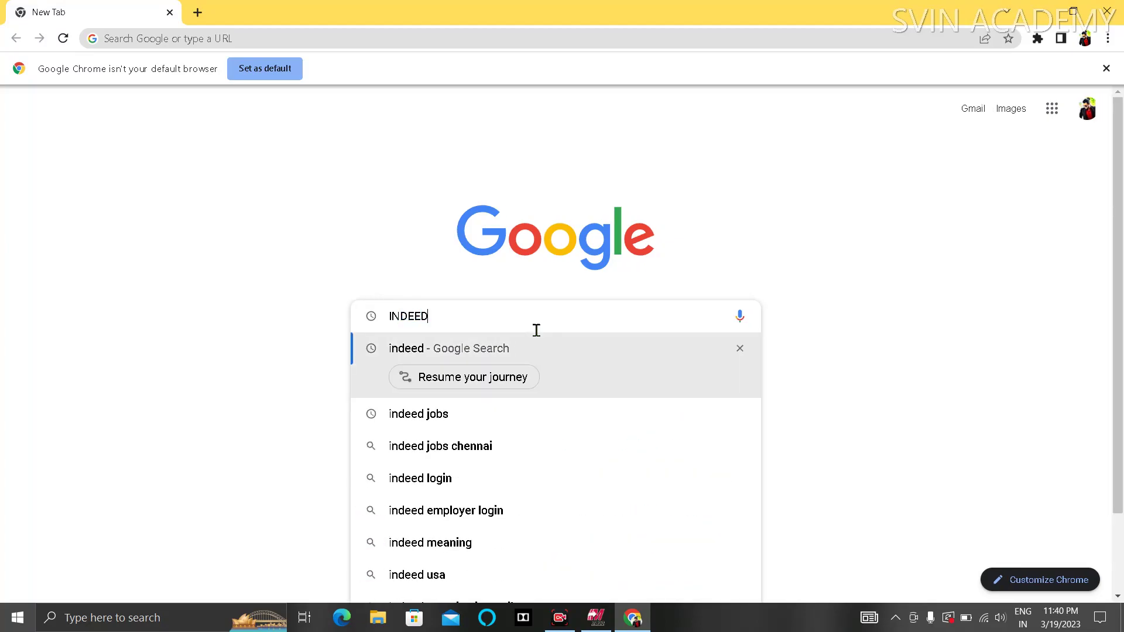
{"action": "key", "text": "Return"}
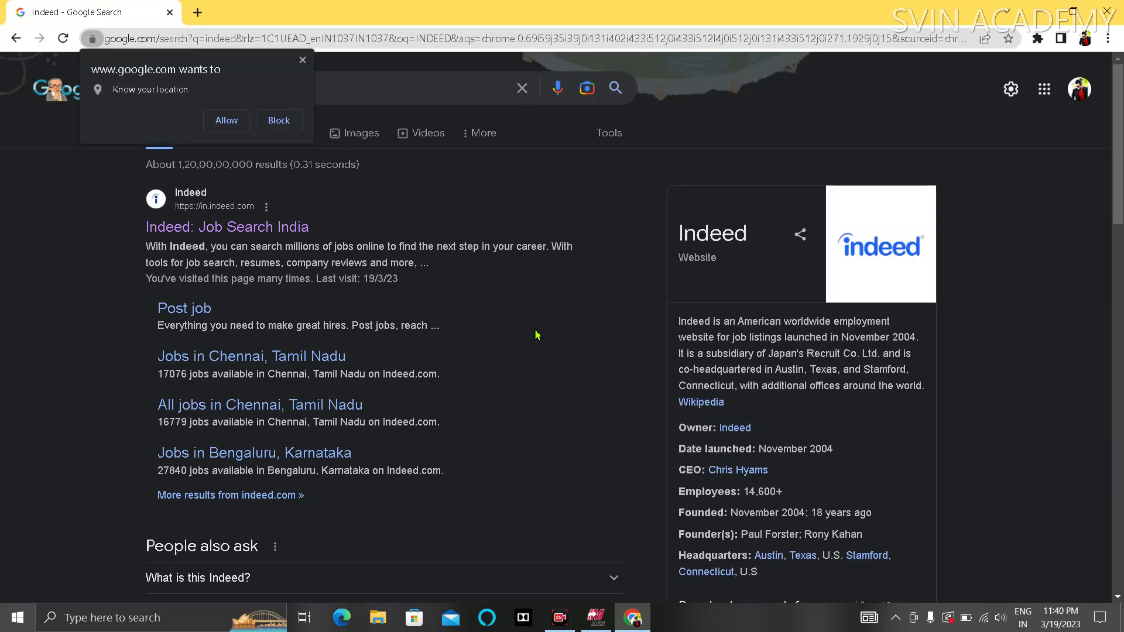
{"action": "left_click", "coordinate": [197, 237]}
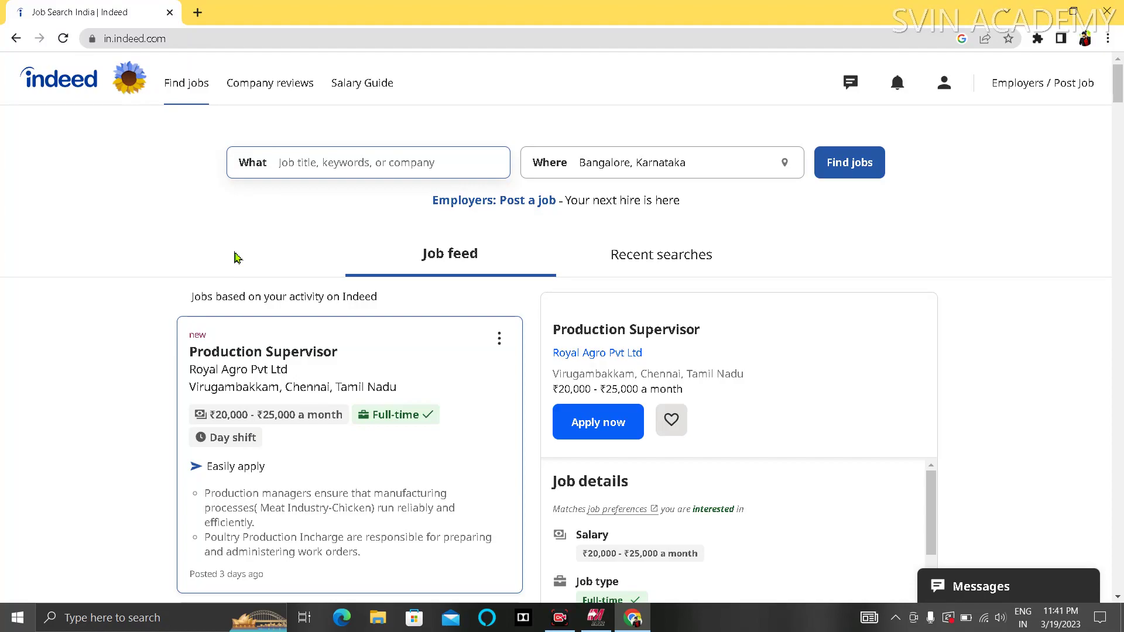
{"action": "scroll", "coordinate": [387, 212], "scroll_direction": "down", "scroll_amount": 1}
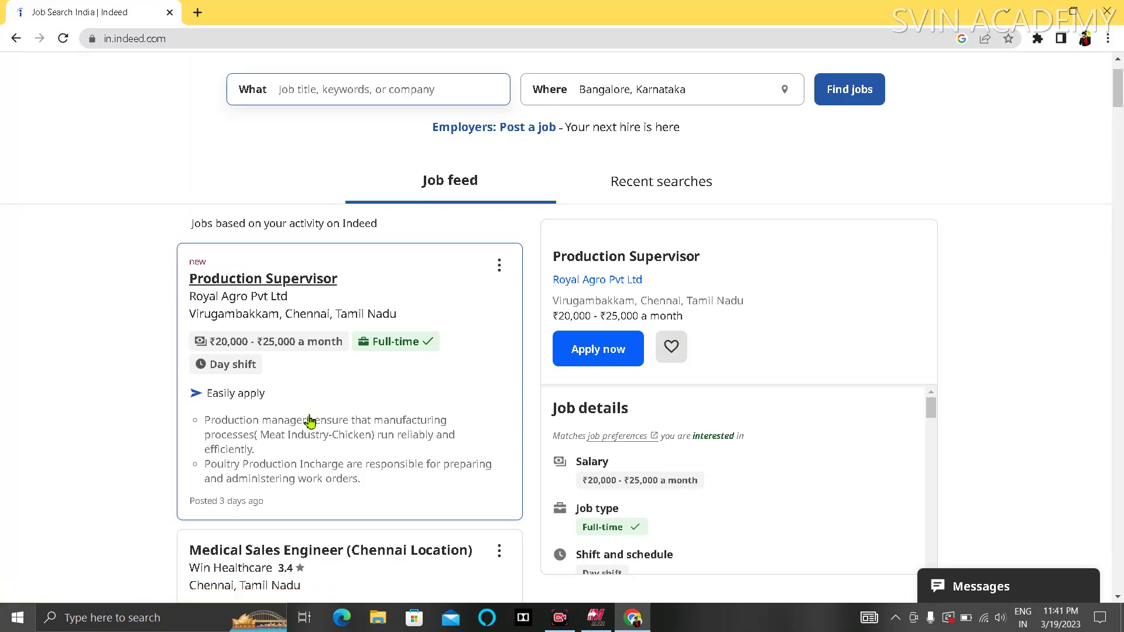
{"action": "scroll", "coordinate": [304, 423], "scroll_direction": "down", "scroll_amount": 3}
{"action": "scroll", "coordinate": [295, 424], "scroll_direction": "down", "scroll_amount": 1}
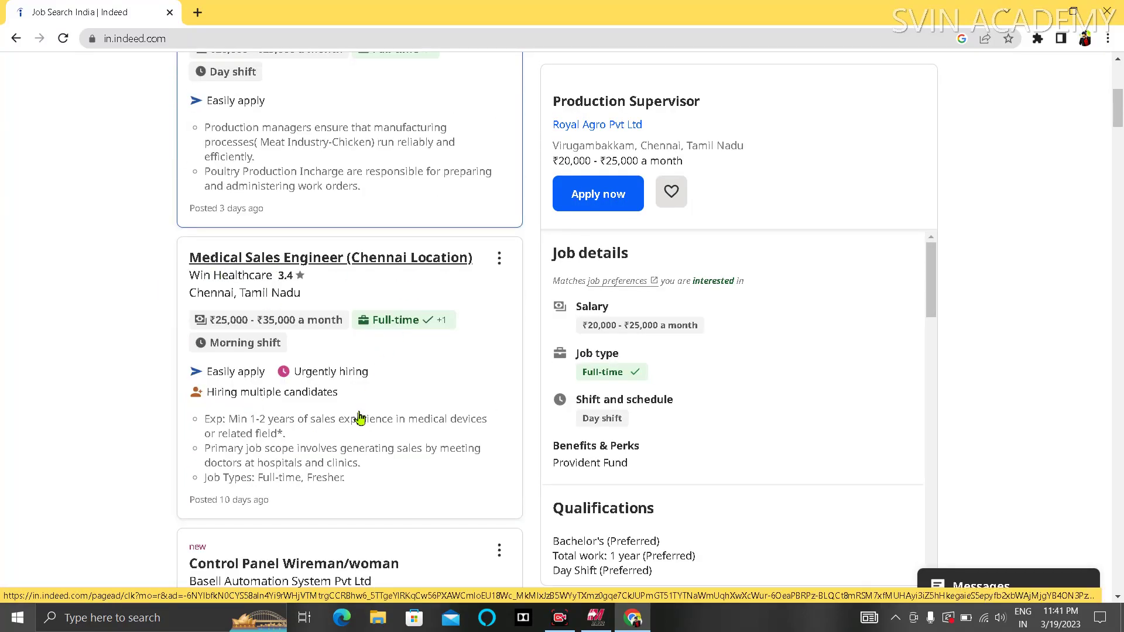
{"action": "scroll", "coordinate": [272, 446], "scroll_direction": "down", "scroll_amount": 2}
{"action": "scroll", "coordinate": [322, 442], "scroll_direction": "down", "scroll_amount": 2}
{"action": "scroll", "coordinate": [320, 443], "scroll_direction": "down", "scroll_amount": 3}
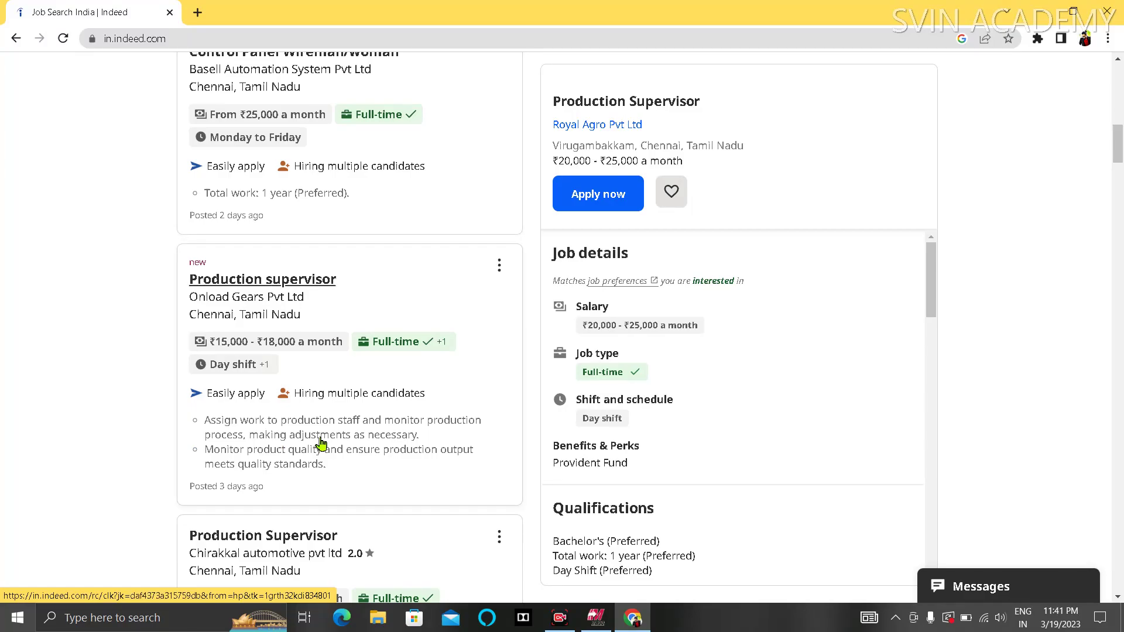
{"action": "scroll", "coordinate": [320, 444], "scroll_direction": "up", "scroll_amount": 6}
{"action": "scroll", "coordinate": [380, 430], "scroll_direction": "up", "scroll_amount": 10}
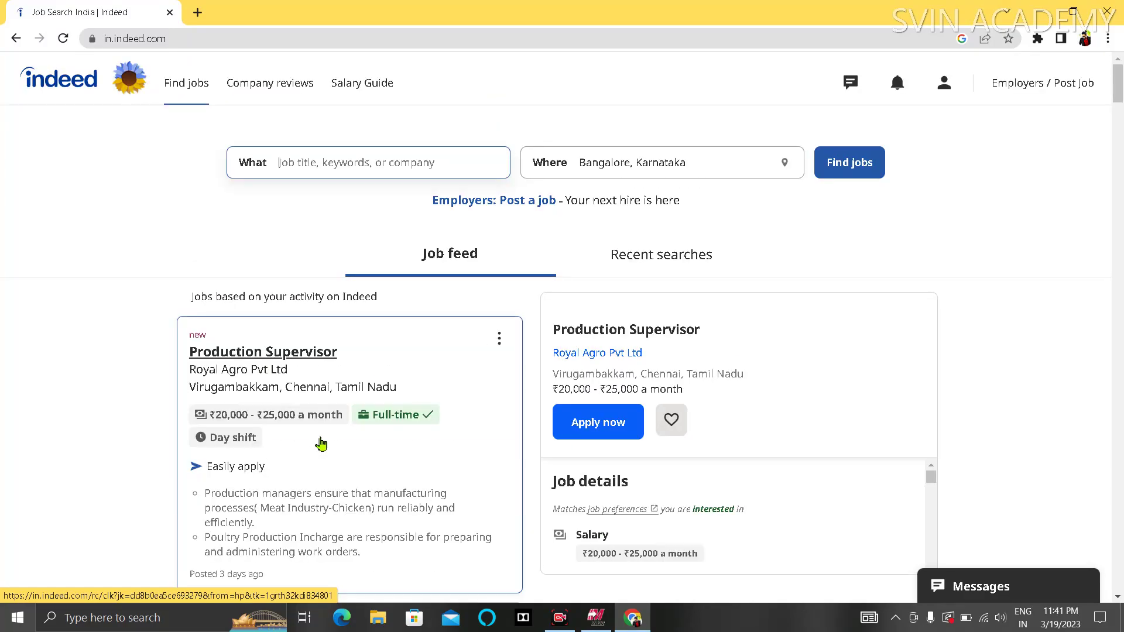
{"action": "left_click", "coordinate": [363, 154]}
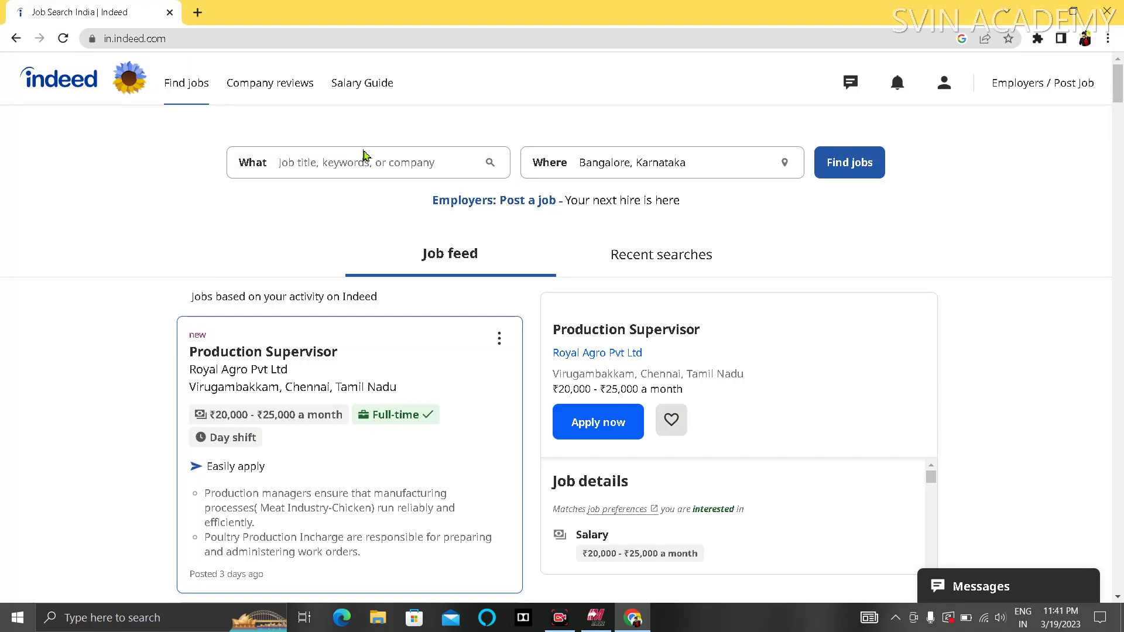
Search Indeed for MASTERCAM jobs in Chennai, Tamil Nadu, replacing the Bangalore location
{"action": "left_click", "coordinate": [359, 160]}
{"action": "type", "text": "M"}
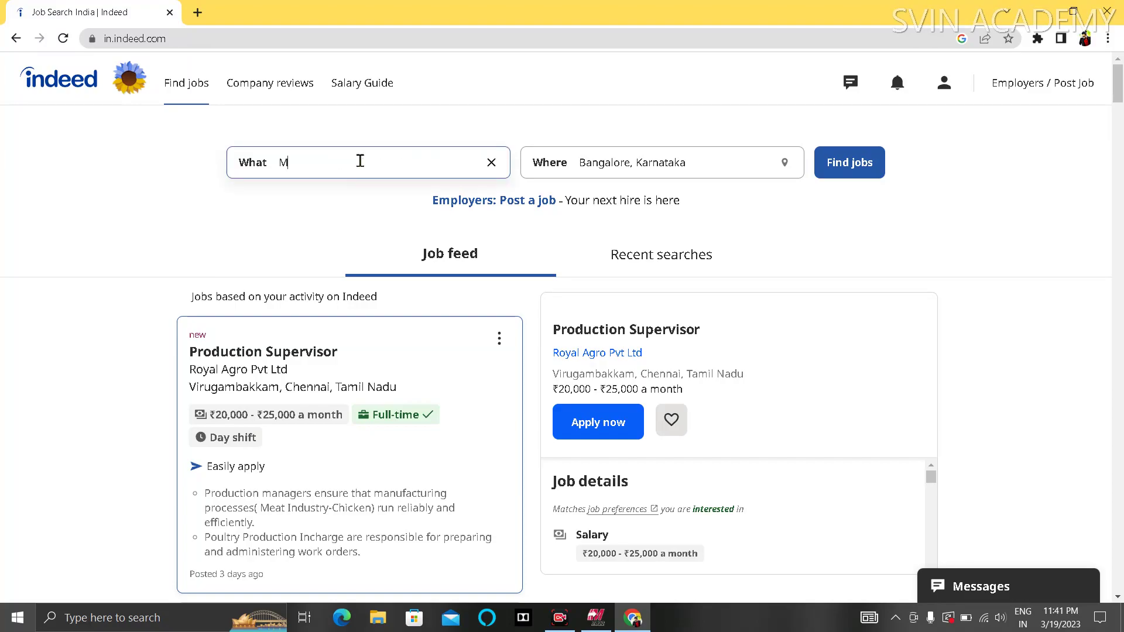
{"action": "type", "text": "ASTERCAM"}
{"action": "left_click", "coordinate": [707, 166]}
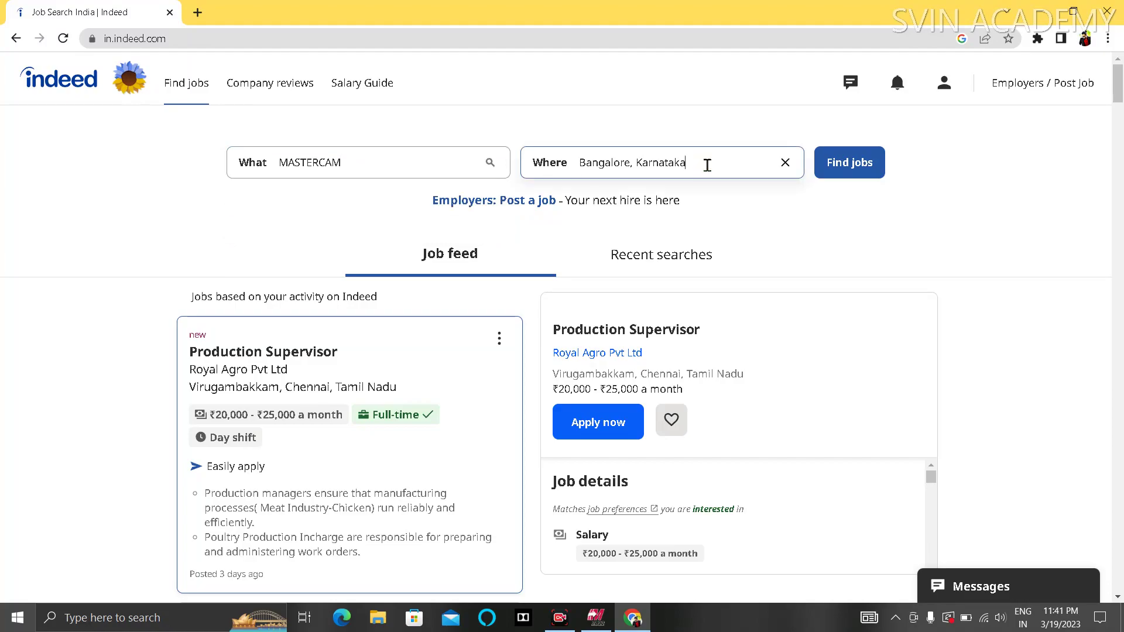
{"action": "key", "text": "BackSpace"}
{"action": "key", "text": "BackSpace"}
{"action": "key", "text": "BackSpace"}
{"action": "key", "text": "BackSpace"}
{"action": "key", "text": "BackSpace"}
{"action": "key", "text": "BackSpace"}
{"action": "key", "text": "BackSpace"}
{"action": "key", "text": "BackSpace"}
{"action": "key", "text": "BackSpace"}
{"action": "key", "text": "BackSpace"}
{"action": "key", "text": "BackSpace"}
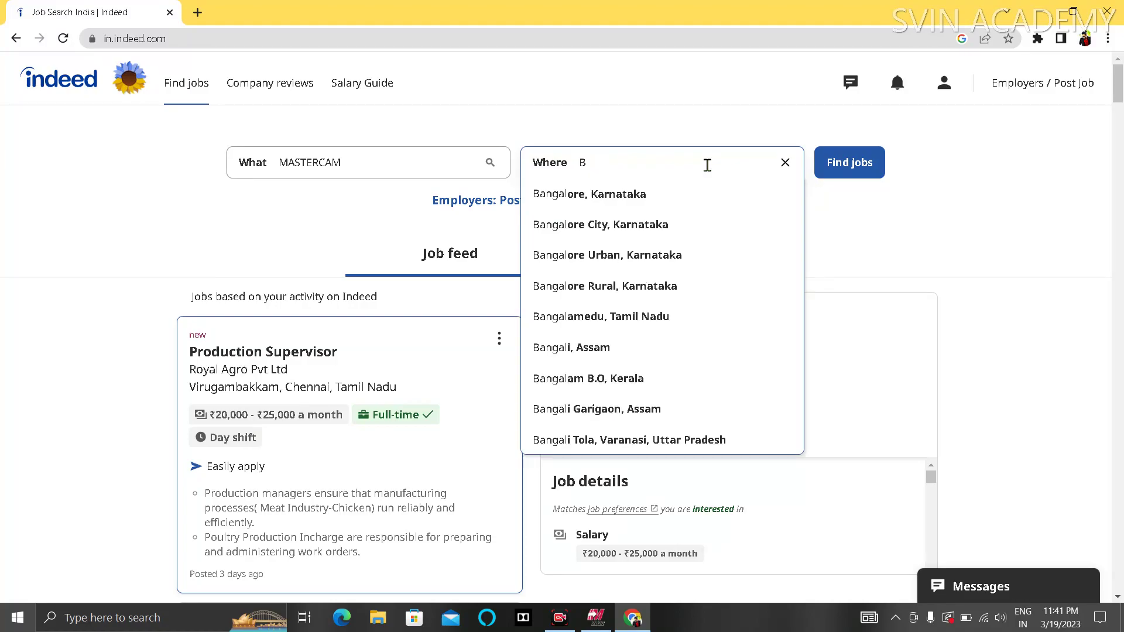
{"action": "key", "text": "BackSpace"}
{"action": "type", "text": "CHE"}
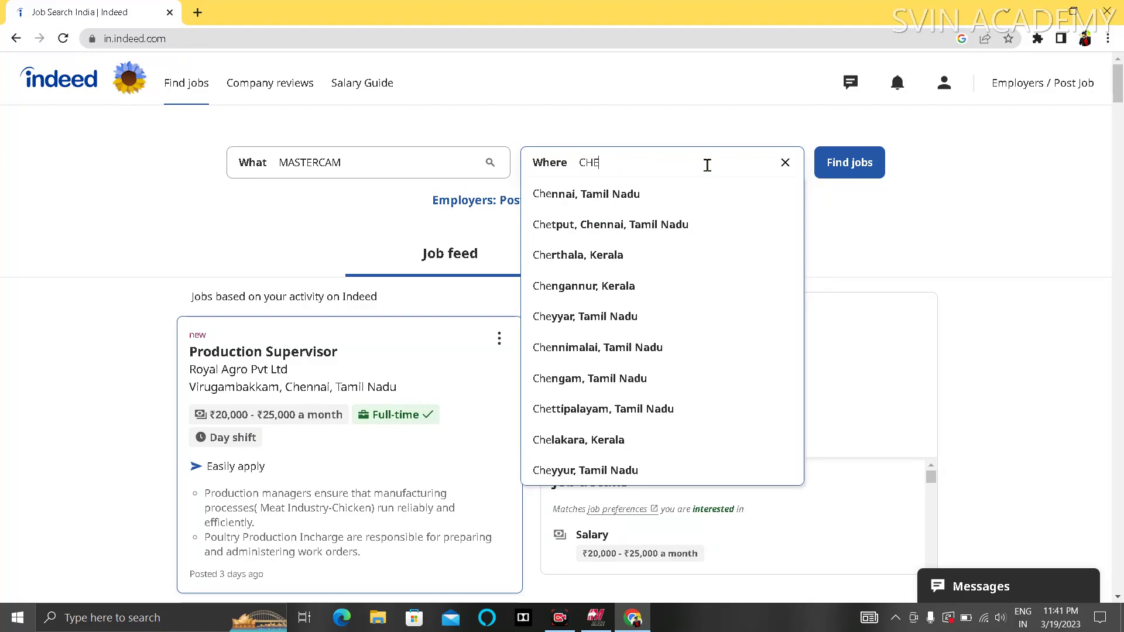
{"action": "type", "text": "NNAI"}
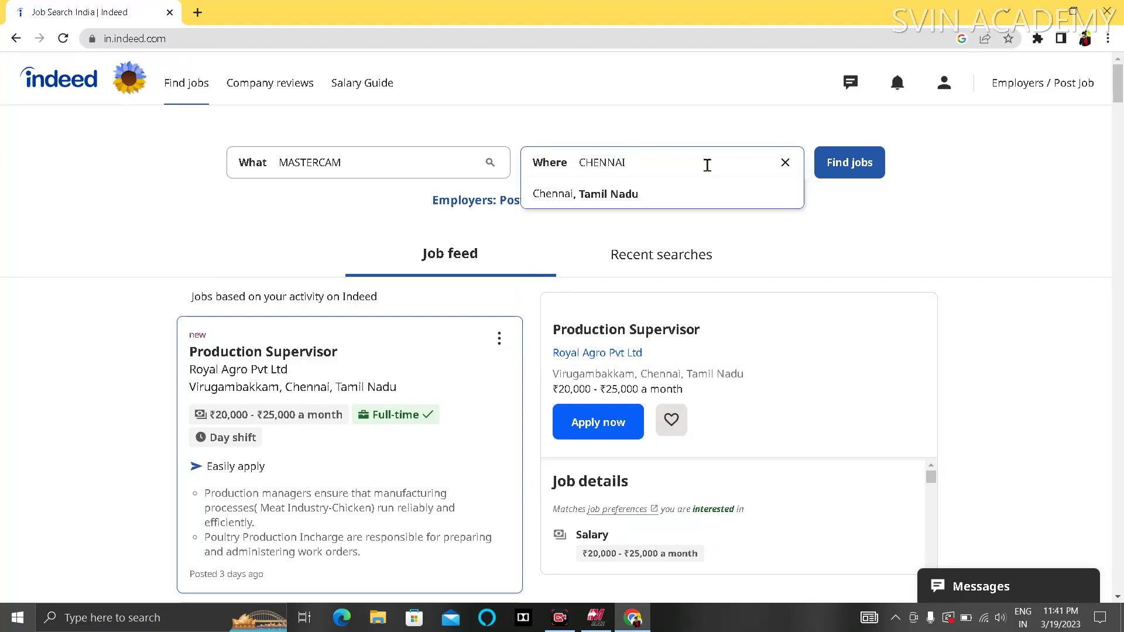
{"action": "left_click", "coordinate": [667, 193]}
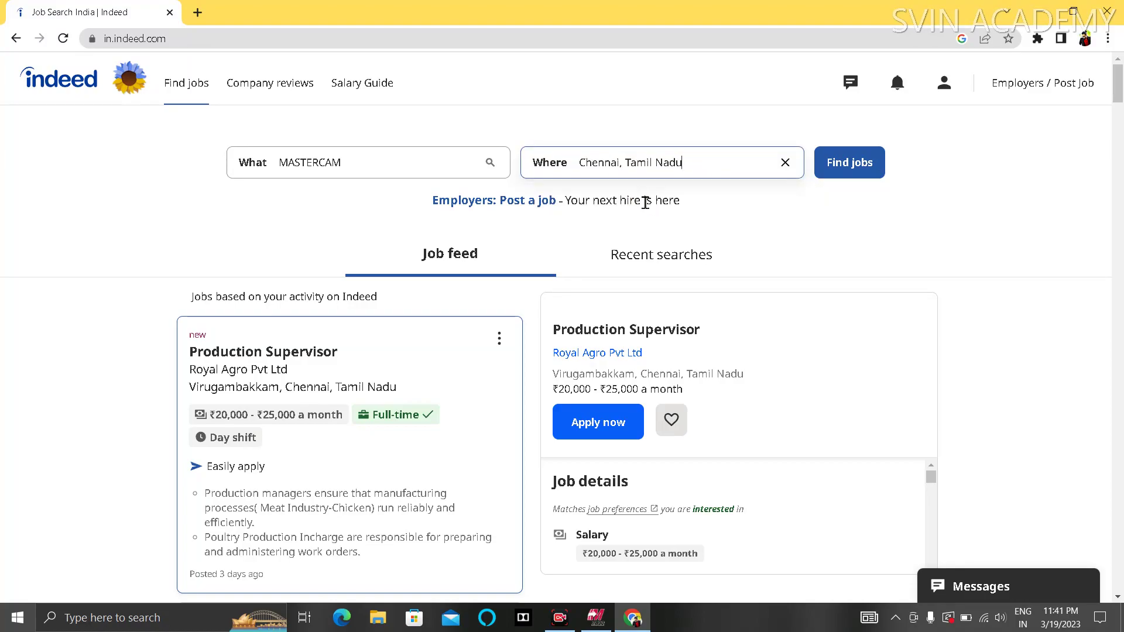
{"action": "left_click", "coordinate": [853, 170]}
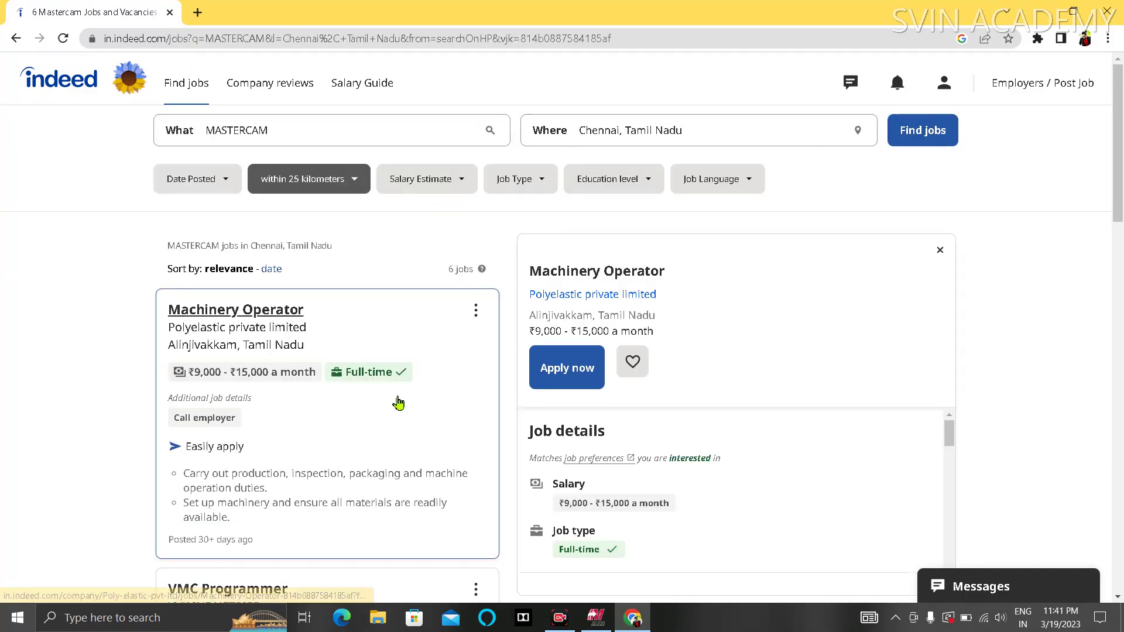
Scroll the Machinery Operator listing, highlighting its 5+ years' experience and Mastercam requirements
{"action": "scroll", "coordinate": [393, 403], "scroll_direction": "down", "scroll_amount": 4}
{"action": "scroll", "coordinate": [394, 403], "scroll_direction": "down", "scroll_amount": 2}
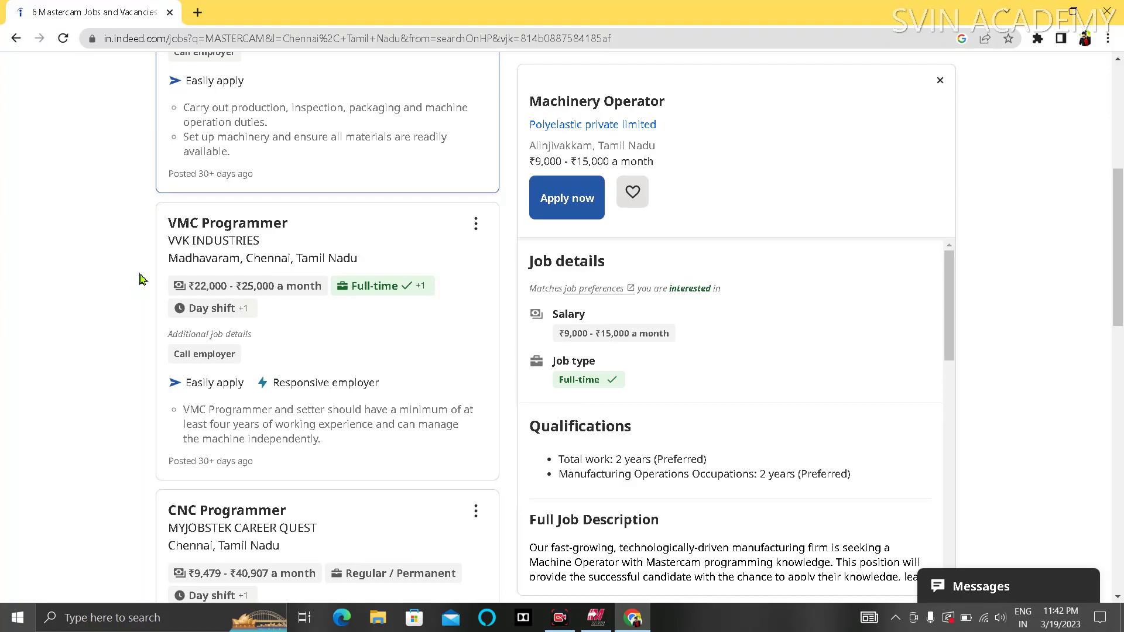
{"action": "scroll", "coordinate": [825, 409], "scroll_direction": "down", "scroll_amount": 2}
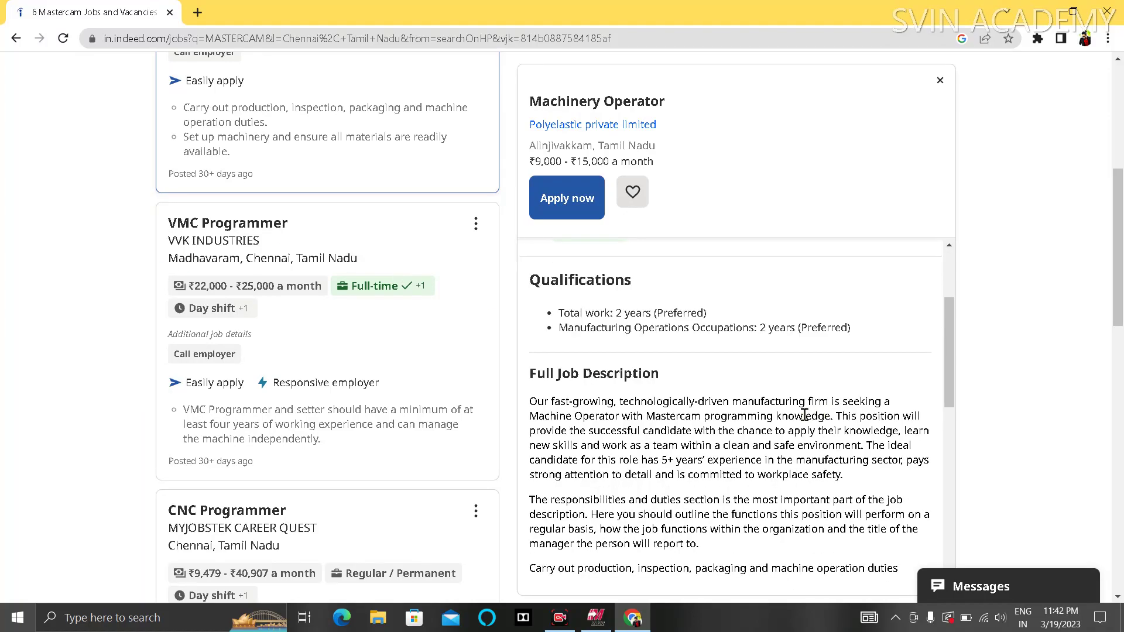
{"action": "left_click_drag", "start_coordinate": [622, 316], "coordinate": [635, 316]}
{"action": "left_click_drag", "start_coordinate": [762, 328], "coordinate": [823, 331]}
{"action": "scroll", "coordinate": [718, 462], "scroll_direction": "down", "scroll_amount": 2}
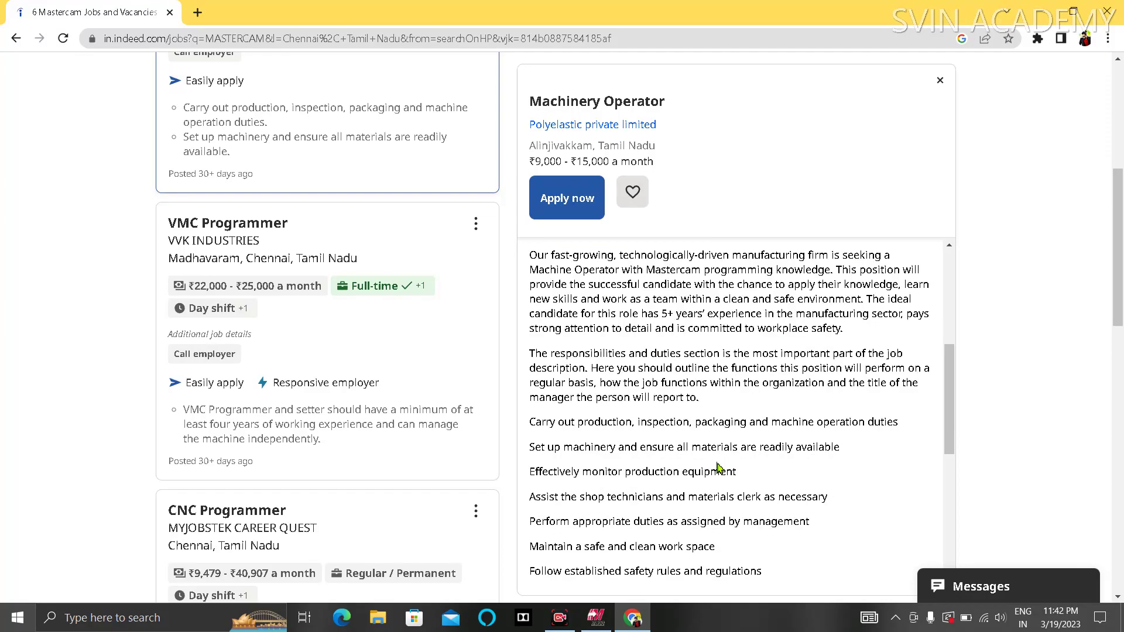
{"action": "scroll", "coordinate": [719, 468], "scroll_direction": "up", "scroll_amount": 1}
{"action": "left_click_drag", "start_coordinate": [655, 343], "coordinate": [819, 343]}
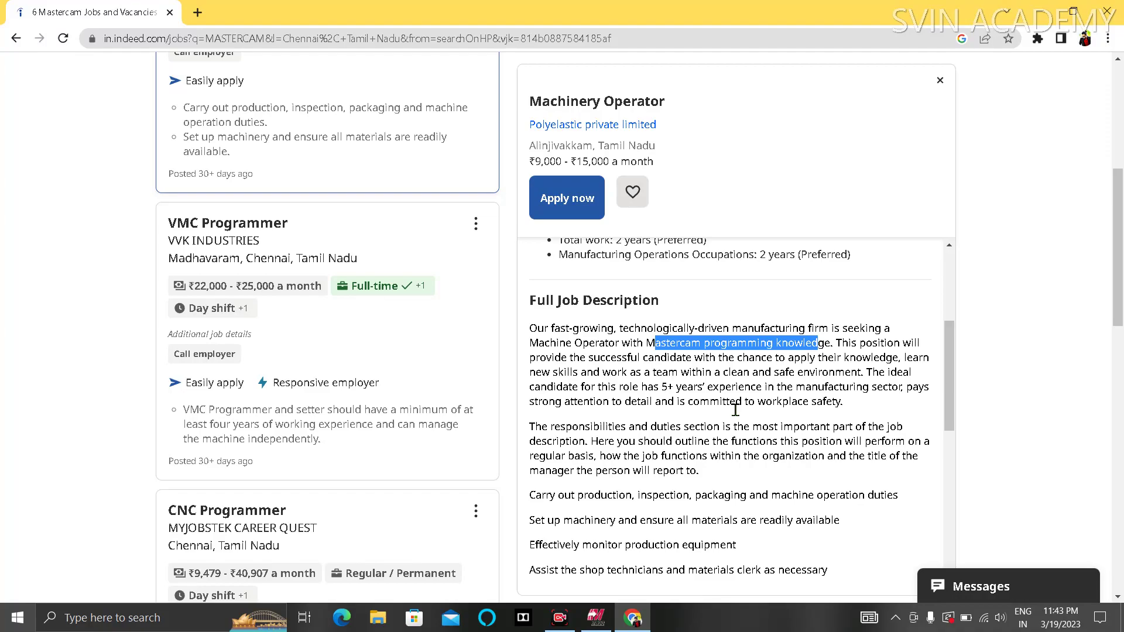
{"action": "scroll", "coordinate": [735, 409], "scroll_direction": "down", "scroll_amount": 3}
{"action": "scroll", "coordinate": [597, 427], "scroll_direction": "down", "scroll_amount": 2}
{"action": "scroll", "coordinate": [309, 420], "scroll_direction": "down", "scroll_amount": 4}
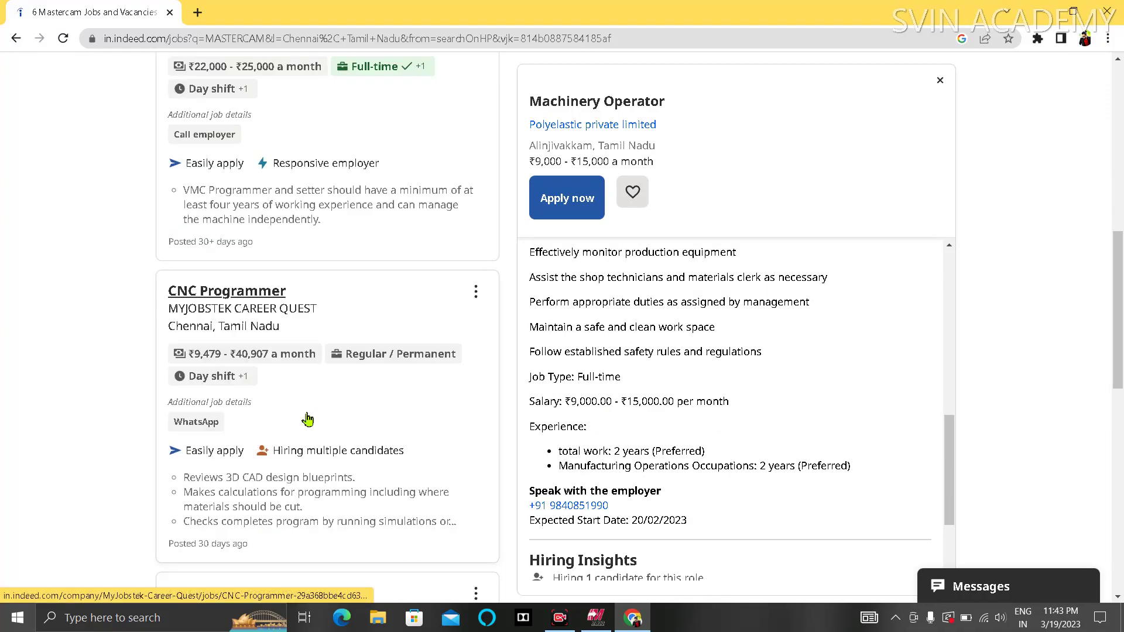
{"action": "scroll", "coordinate": [309, 419], "scroll_direction": "up", "scroll_amount": 1}
Open the CNC Programmer listing and scroll through the remaining CNC/VMC results and back
{"action": "left_click", "coordinate": [268, 373]}
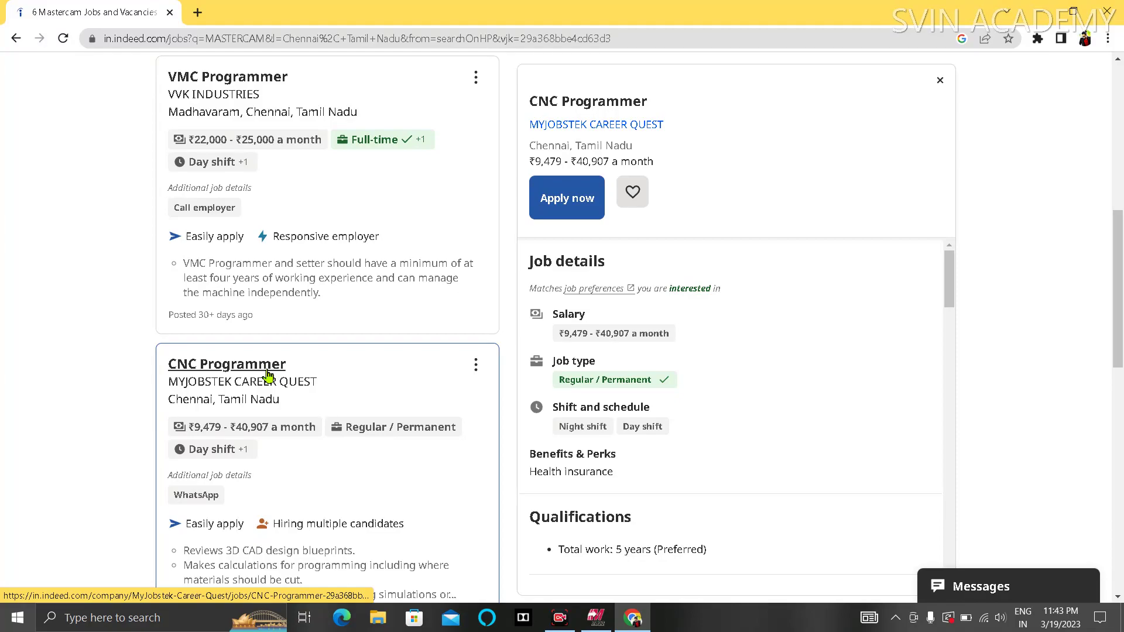
{"action": "scroll", "coordinate": [266, 375], "scroll_direction": "down", "scroll_amount": 2}
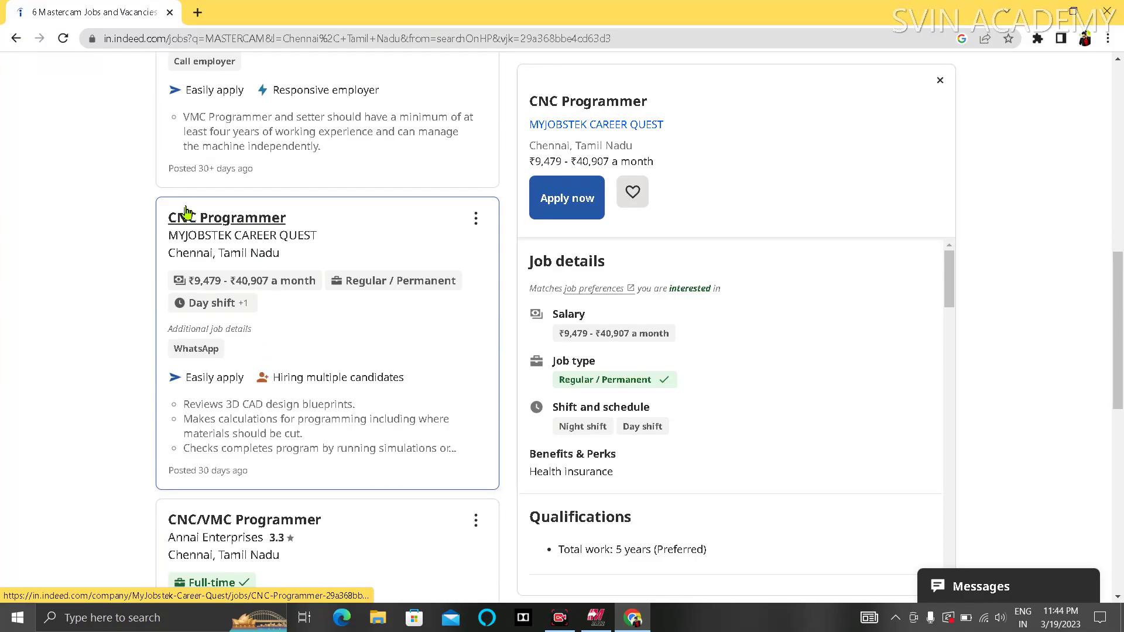
{"action": "scroll", "coordinate": [334, 353], "scroll_direction": "down", "scroll_amount": 4}
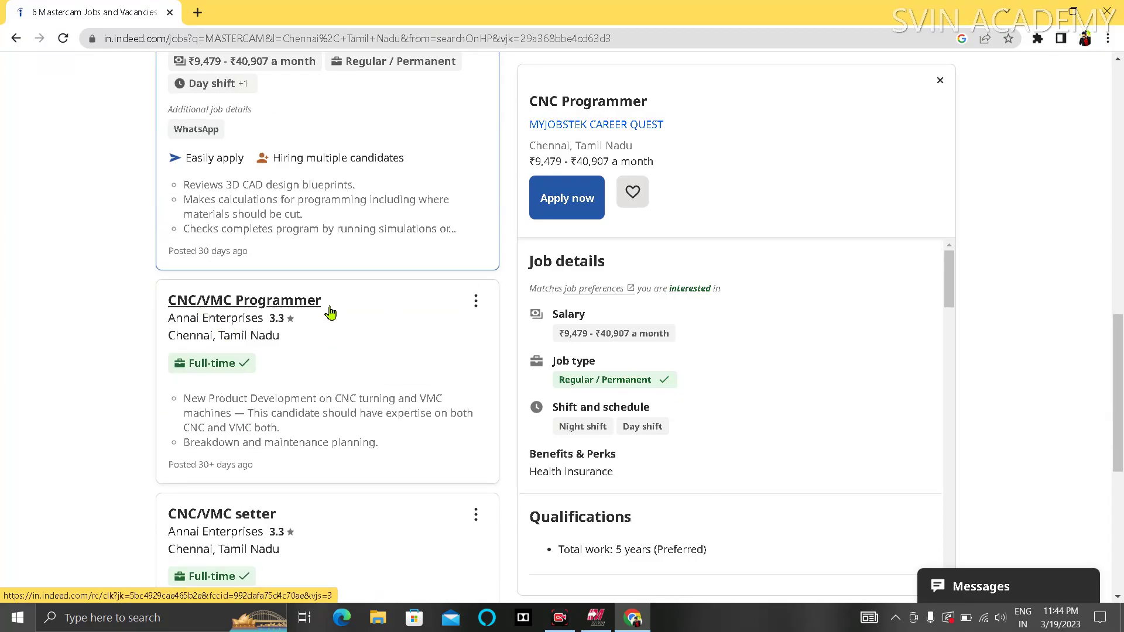
{"action": "scroll", "coordinate": [329, 310], "scroll_direction": "down", "scroll_amount": 2}
{"action": "scroll", "coordinate": [339, 364], "scroll_direction": "down", "scroll_amount": 3}
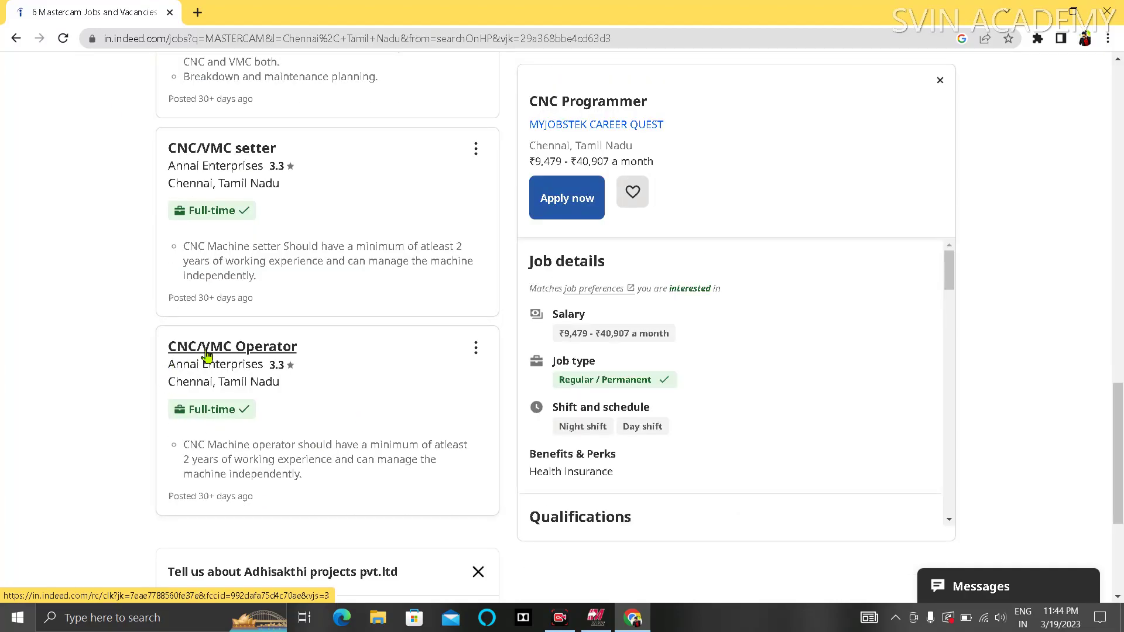
{"action": "scroll", "coordinate": [307, 356], "scroll_direction": "up", "scroll_amount": 5}
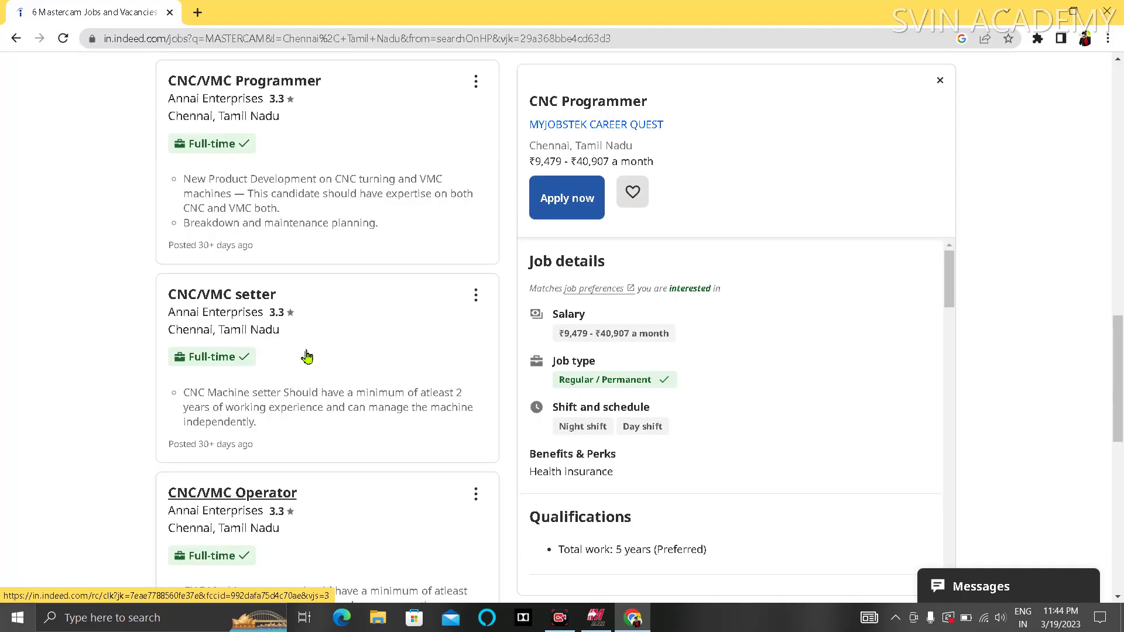
{"action": "scroll", "coordinate": [307, 356], "scroll_direction": "up", "scroll_amount": 5}
{"action": "scroll", "coordinate": [309, 349], "scroll_direction": "up", "scroll_amount": 5}
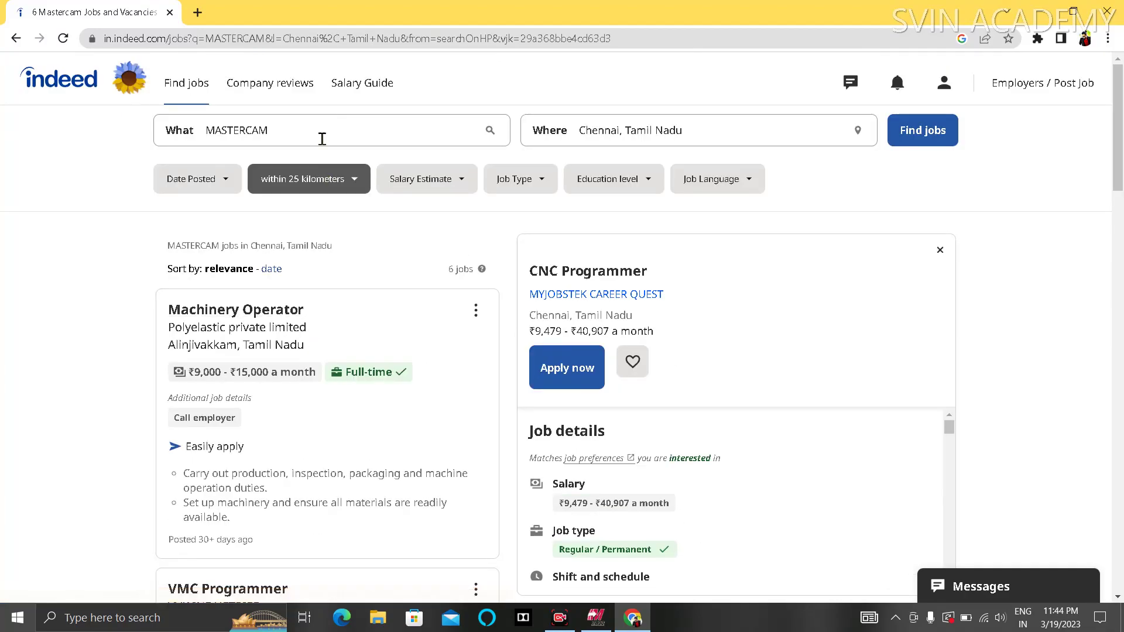
{"action": "left_click", "coordinate": [303, 131]}
{"action": "key", "text": "BackSpace"}
{"action": "key", "text": "BackSpace"}
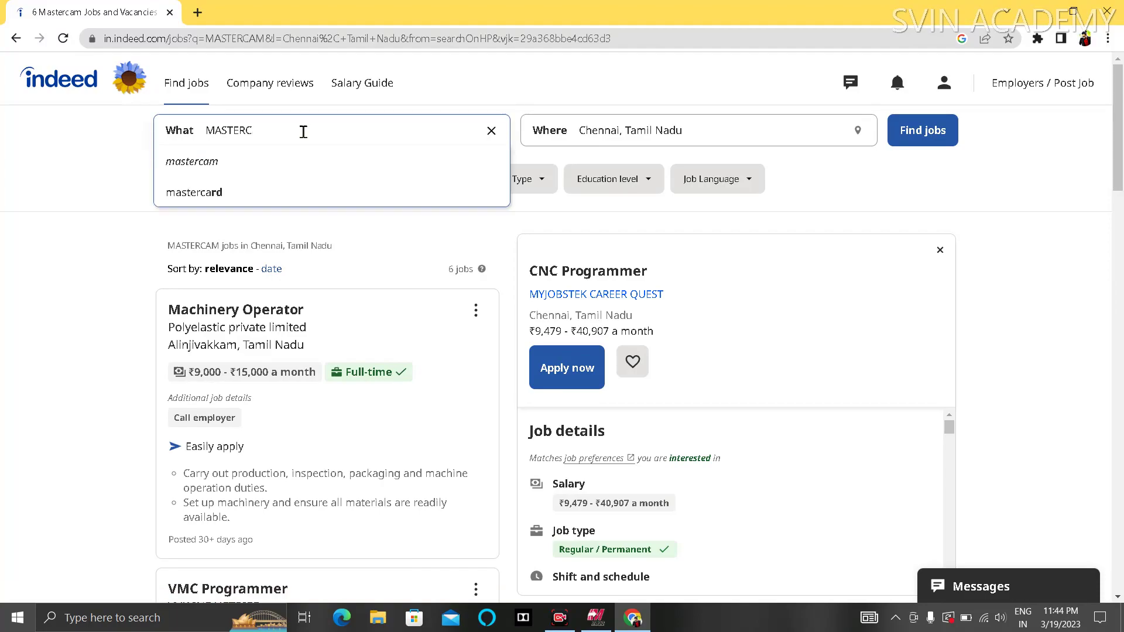
{"action": "key", "text": "BackSpace"}
{"action": "key", "text": "BackSpace"}
{"action": "key", "text": "BackSpace"}
{"action": "type", "text": "VMC "}
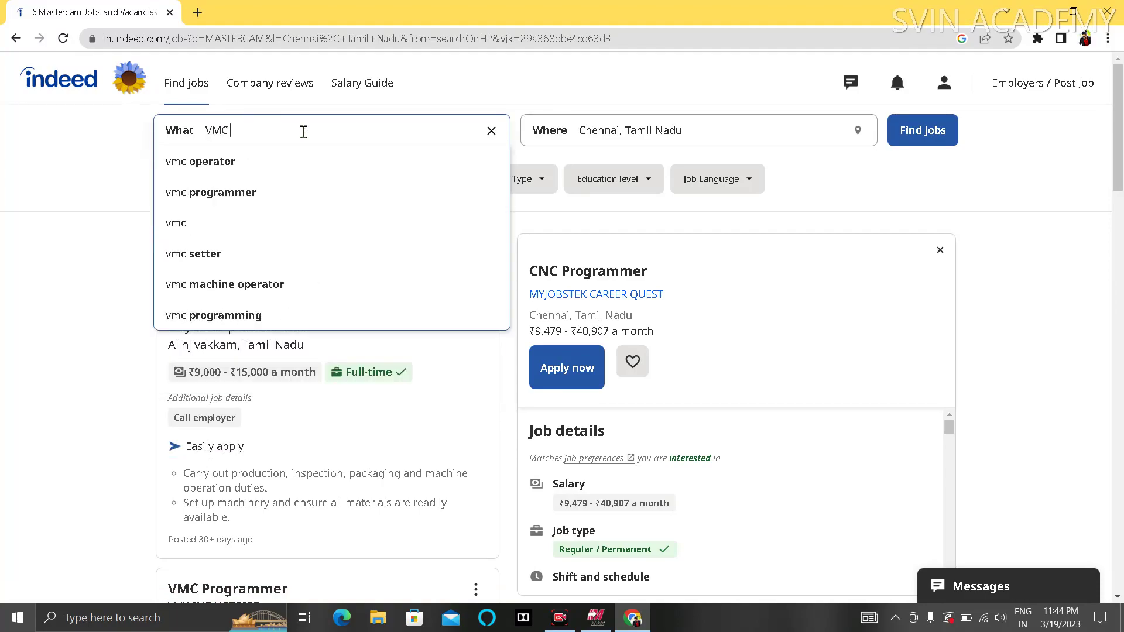
{"action": "type", "text": "PROGRA"}
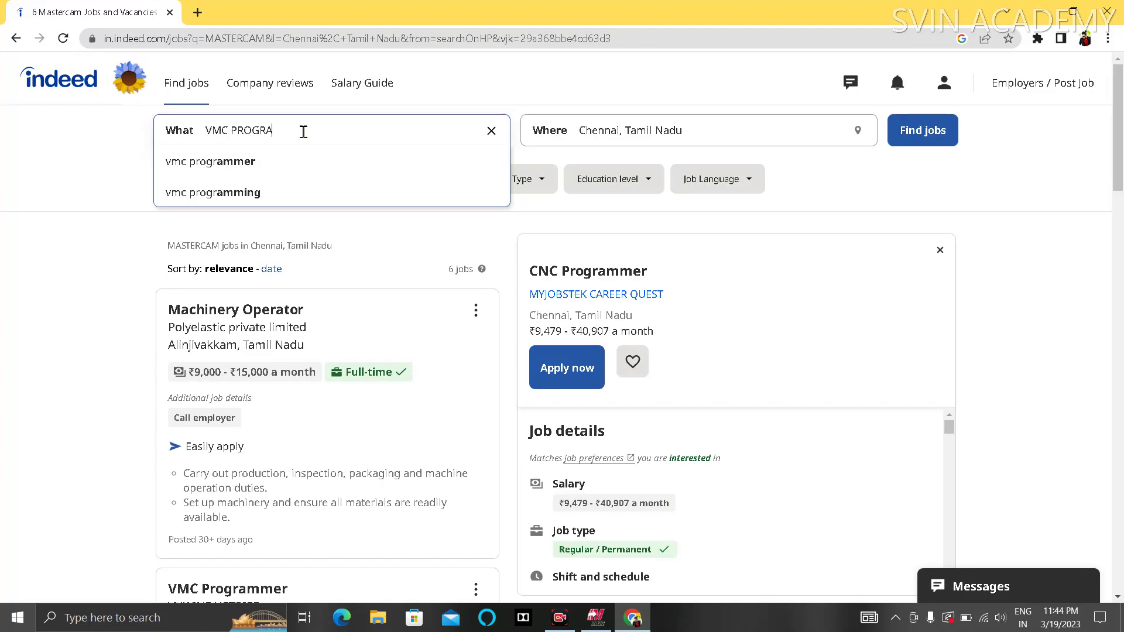
{"action": "type", "text": "MMER"}
{"action": "key", "text": "Return"}
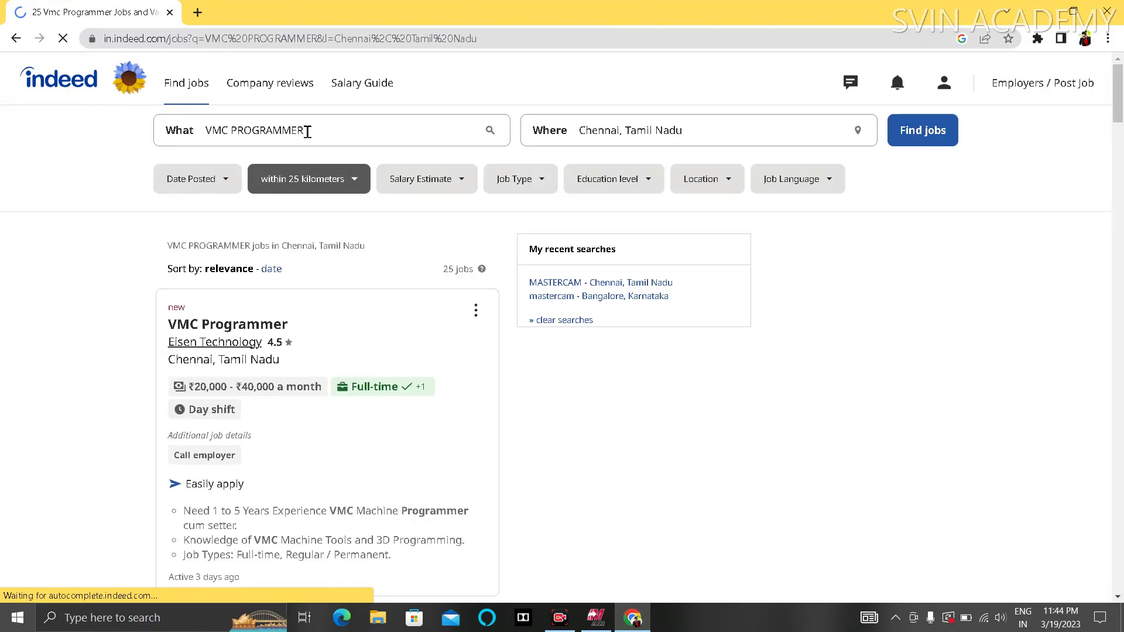
{"action": "left_click", "coordinate": [263, 405]}
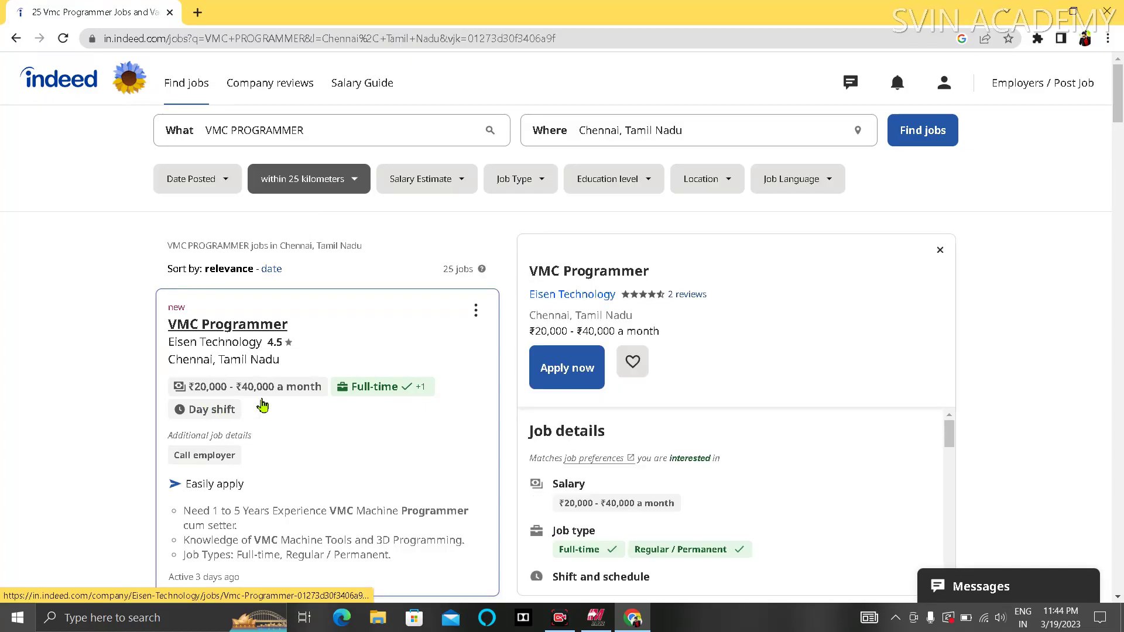
{"action": "scroll", "coordinate": [228, 355], "scroll_direction": "down", "scroll_amount": 3}
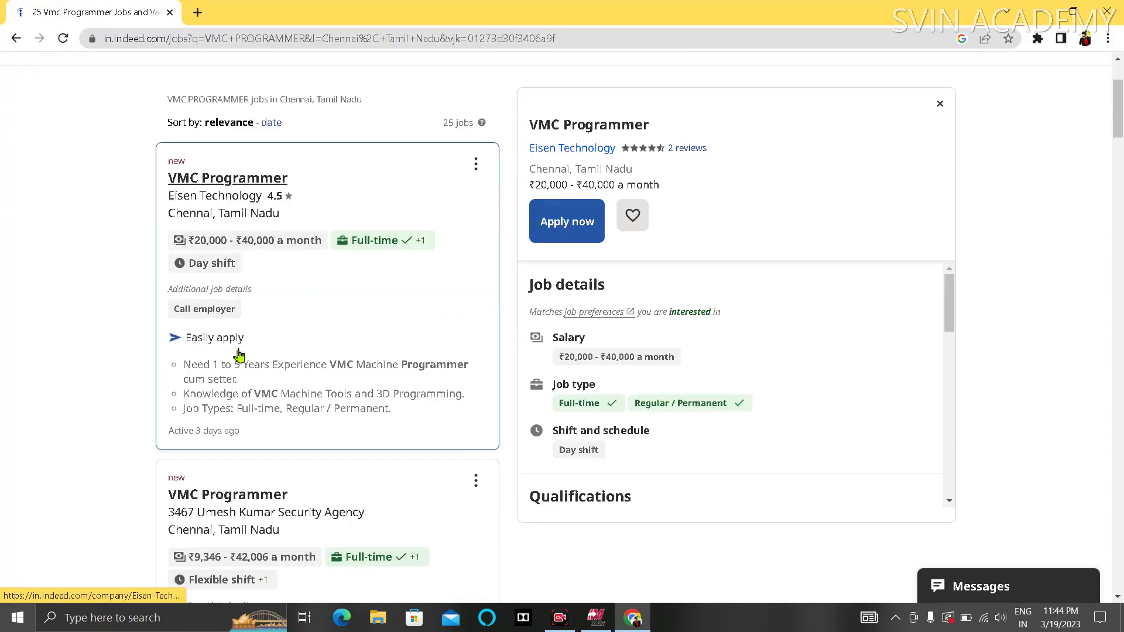
{"action": "scroll", "coordinate": [205, 354], "scroll_direction": "down", "scroll_amount": 2}
{"action": "scroll", "coordinate": [273, 352], "scroll_direction": "down", "scroll_amount": 4}
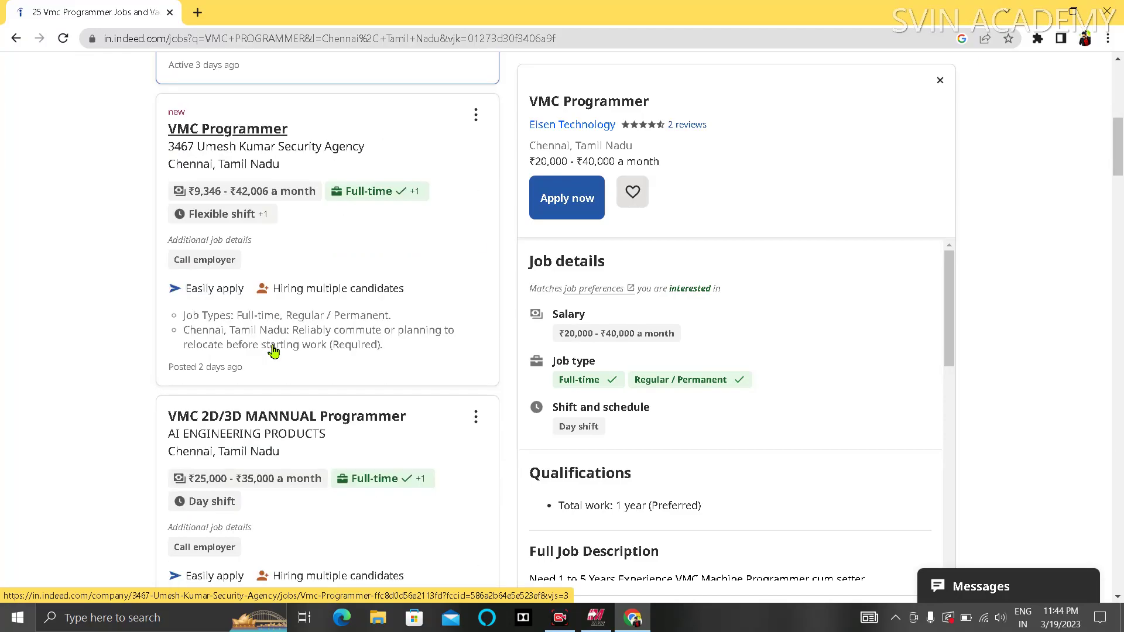
{"action": "scroll", "coordinate": [274, 351], "scroll_direction": "down", "scroll_amount": 2}
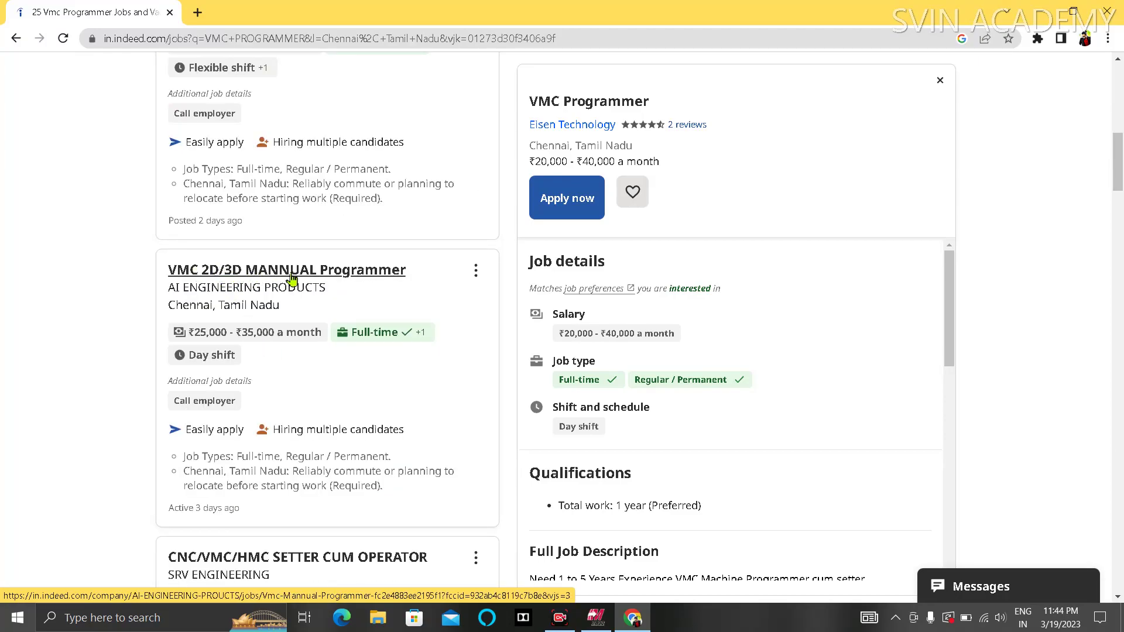
{"action": "scroll", "coordinate": [292, 276], "scroll_direction": "down", "scroll_amount": 4}
{"action": "scroll", "coordinate": [287, 316], "scroll_direction": "down", "scroll_amount": 2}
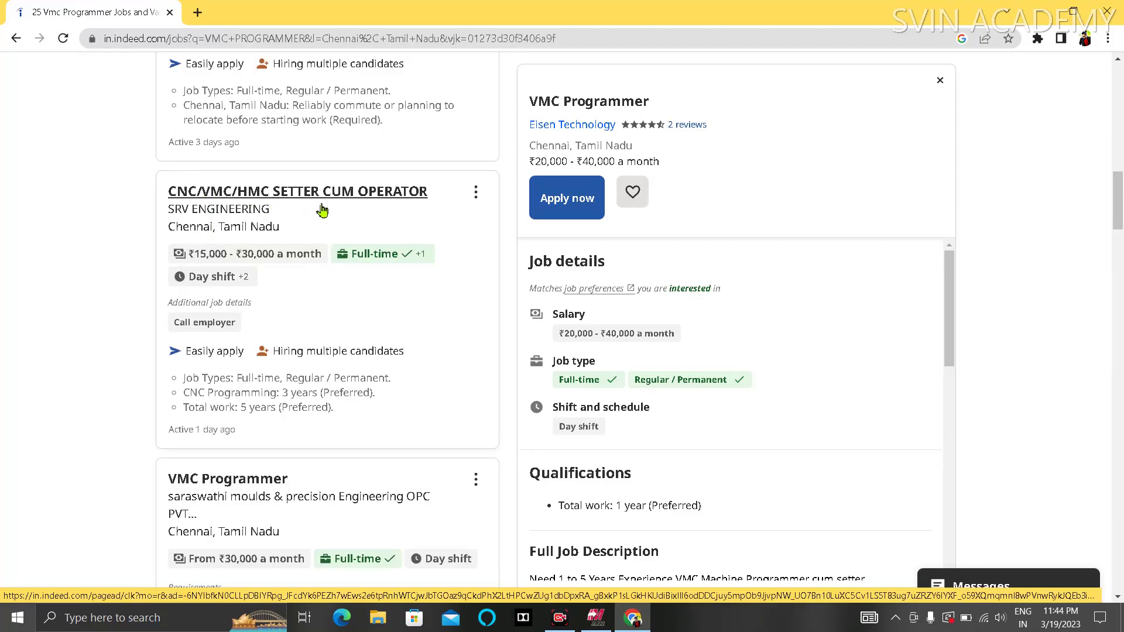
{"action": "scroll", "coordinate": [338, 484], "scroll_direction": "down", "scroll_amount": 2}
{"action": "scroll", "coordinate": [322, 297], "scroll_direction": "down", "scroll_amount": 3}
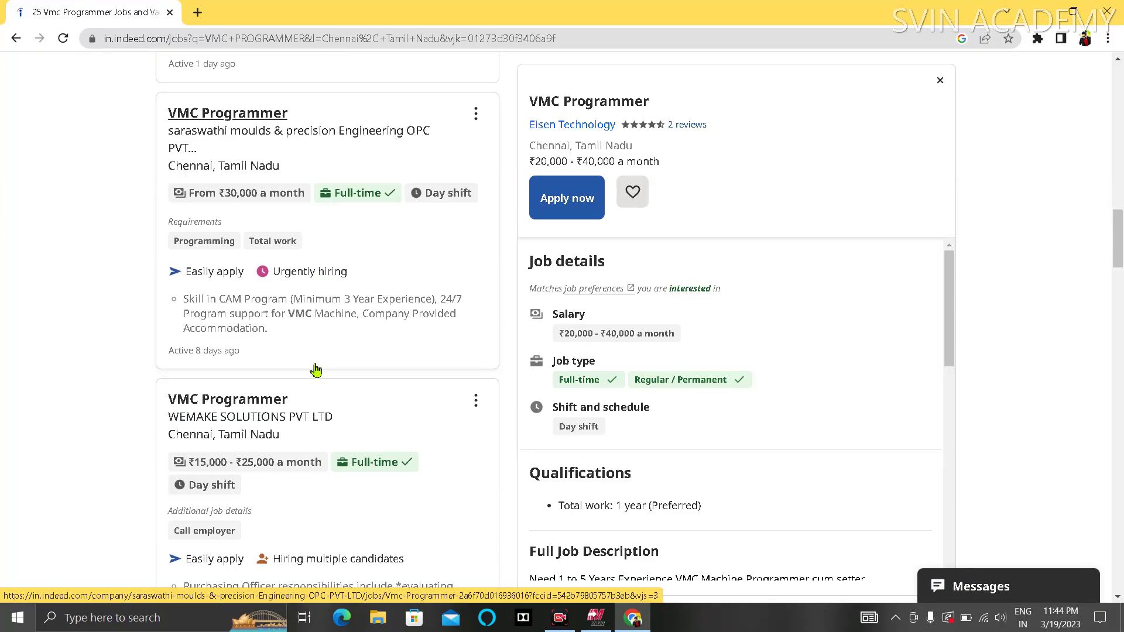
{"action": "scroll", "coordinate": [283, 402], "scroll_direction": "up", "scroll_amount": 6}
{"action": "scroll", "coordinate": [298, 356], "scroll_direction": "up", "scroll_amount": 6}
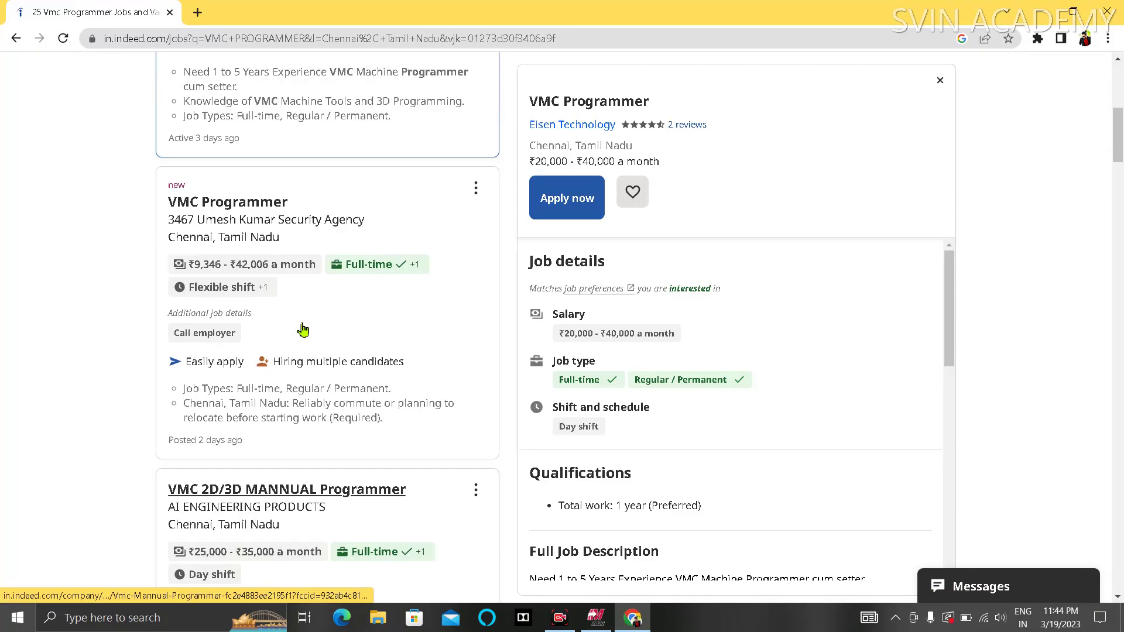
{"action": "scroll", "coordinate": [298, 326], "scroll_direction": "up", "scroll_amount": 10}
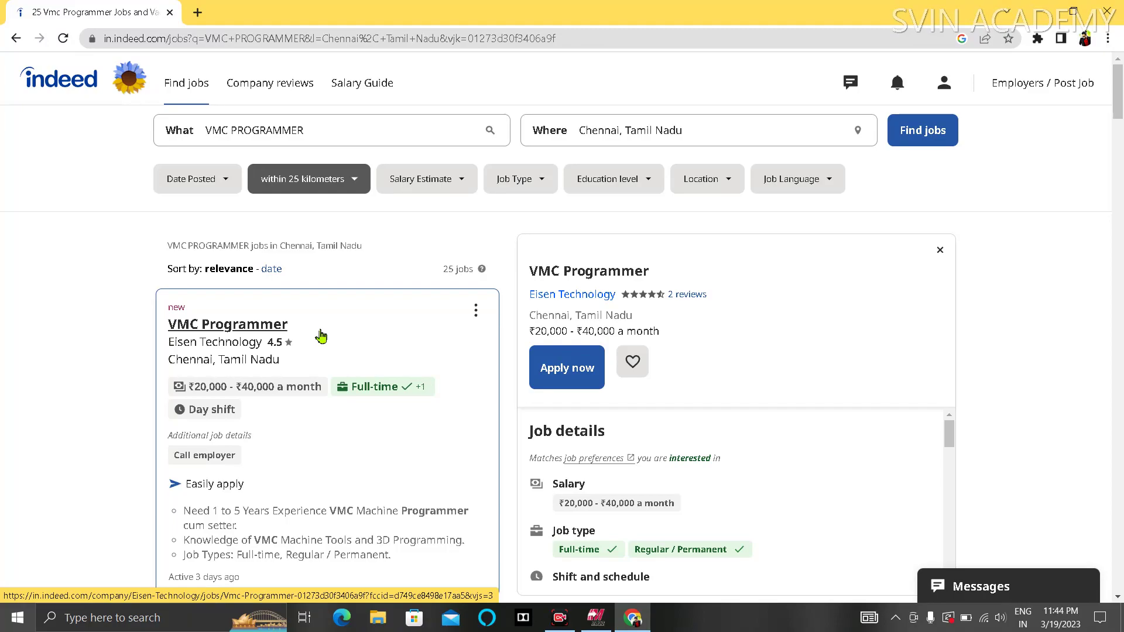
{"action": "left_click", "coordinate": [1041, 10]}
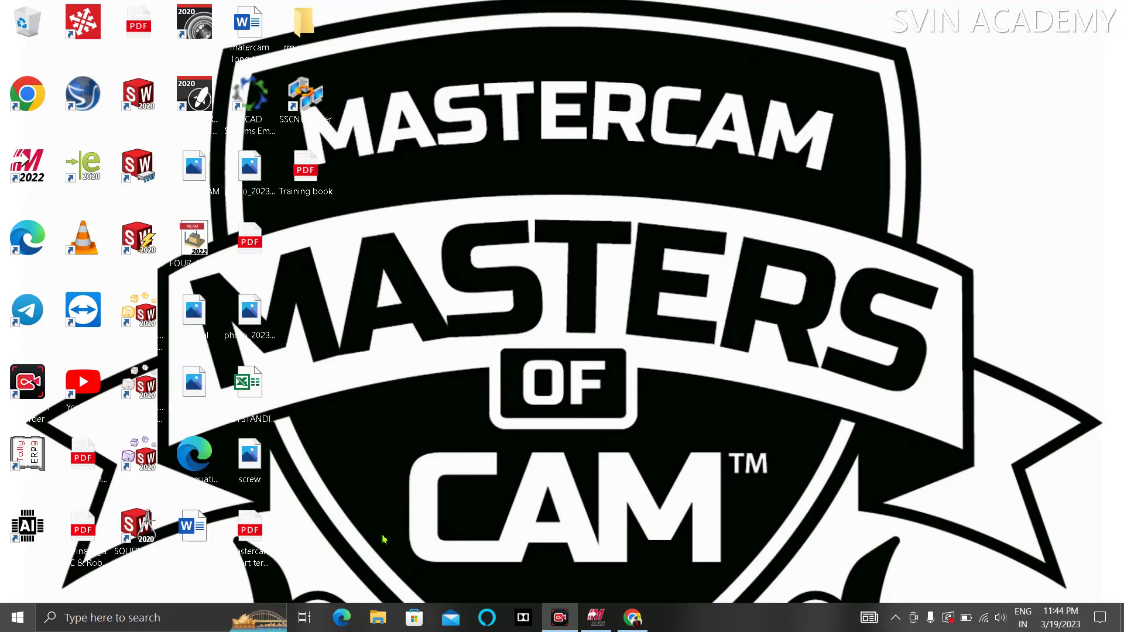
Restore the lesson 9 lathe part in Top (WCS) view and send all toolpaths to verification
{"action": "left_click", "coordinate": [601, 616]}
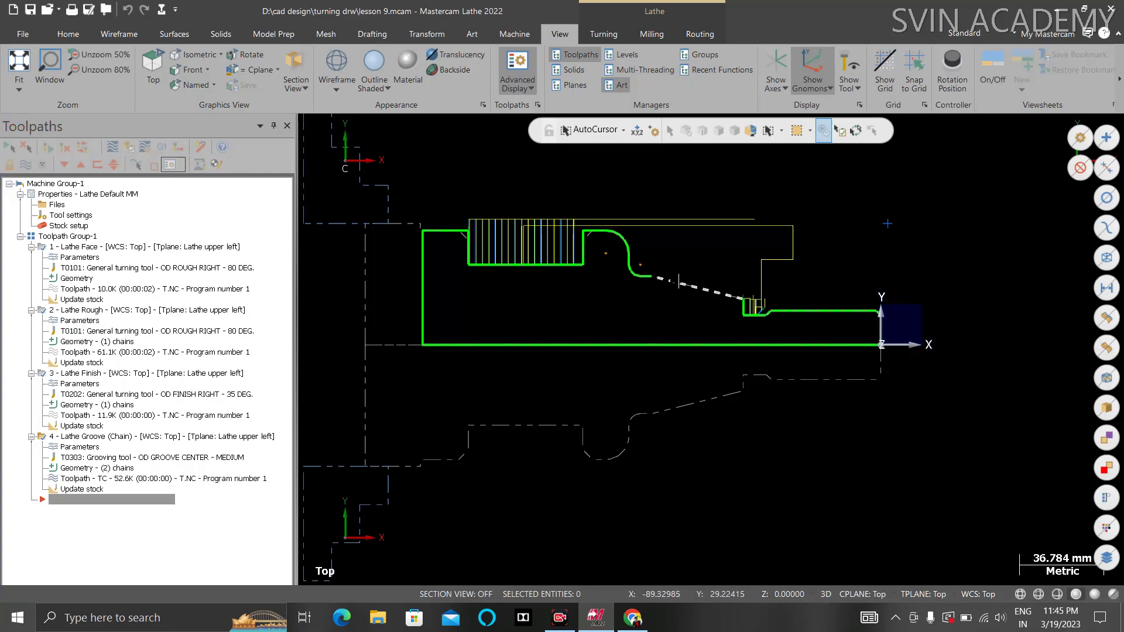
{"action": "mouse_move", "coordinate": [679, 284]}
{"action": "middle_mouse_down"}
{"action": "mouse_move", "coordinate": [467, 328]}
{"action": "mouse_move", "coordinate": [639, 274]}
{"action": "middle_mouse_up"}
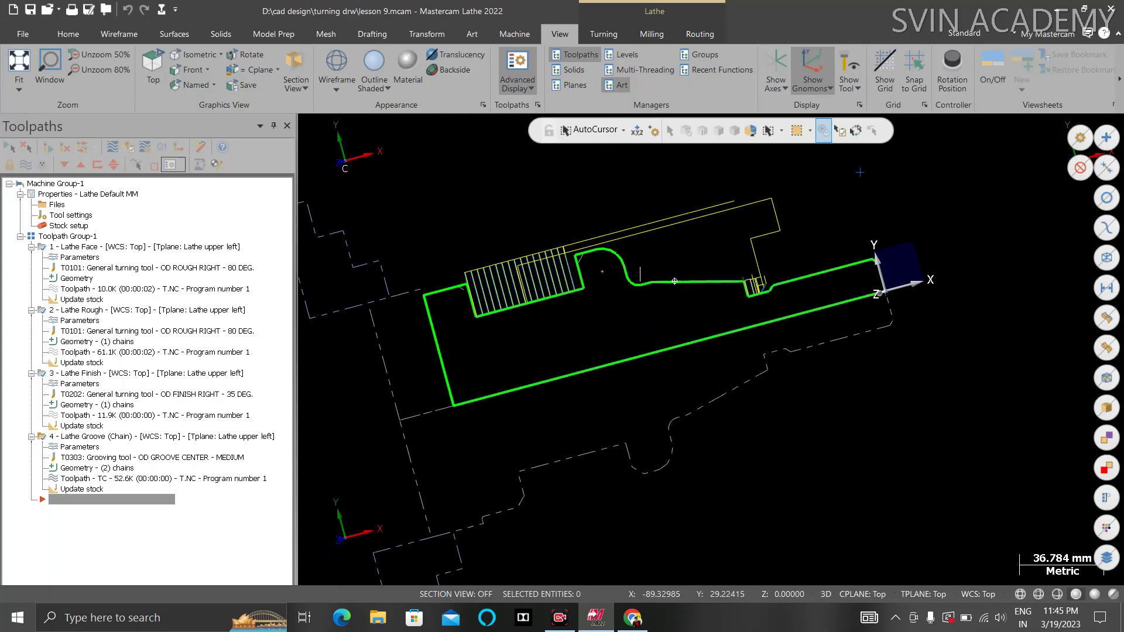
{"action": "right_click", "coordinate": [640, 274]}
{"action": "left_click", "coordinate": [705, 356]}
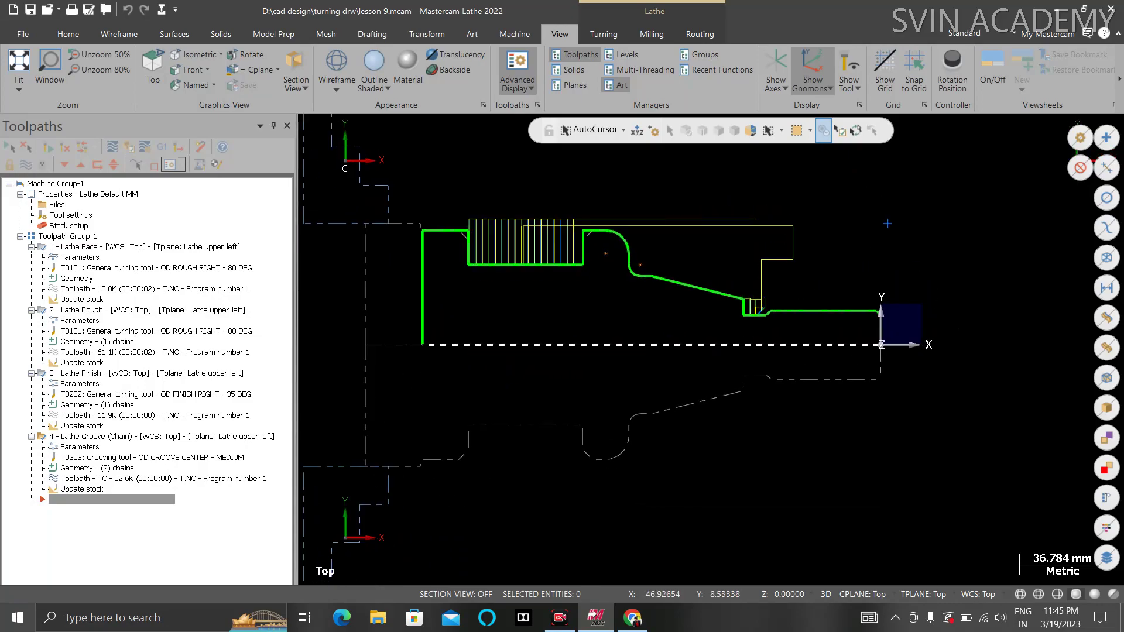
{"action": "left_click", "coordinate": [125, 152]}
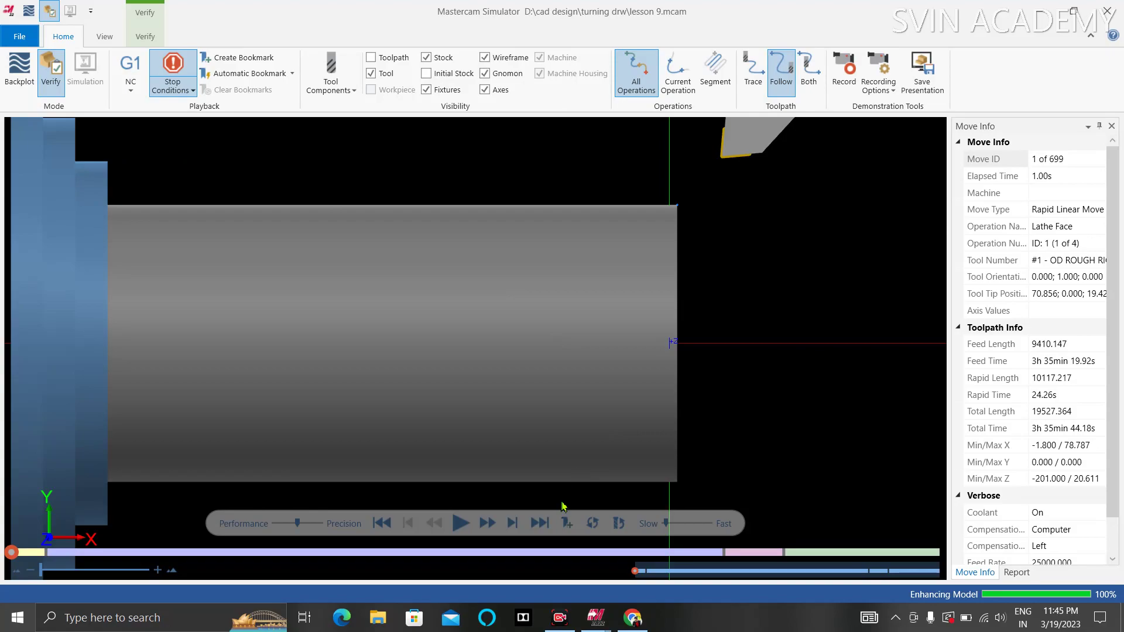
Play the simulation through facing to move 77 of roughing, then close the simulator and minimize Mastercam
{"action": "left_click", "coordinate": [465, 528]}
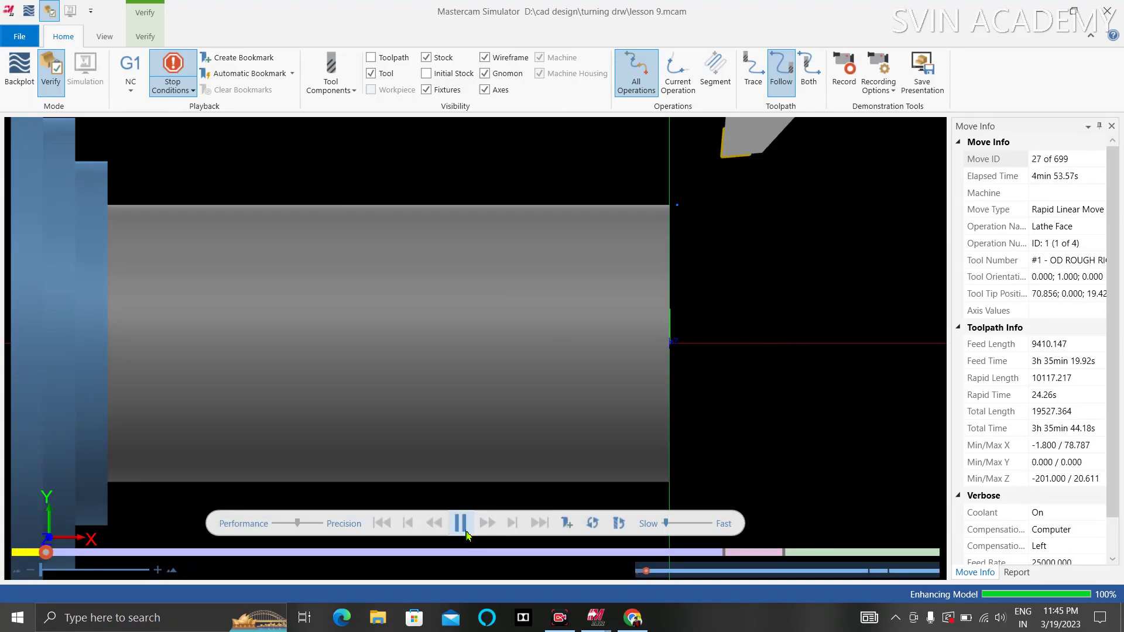
{"action": "left_click", "coordinate": [467, 532]}
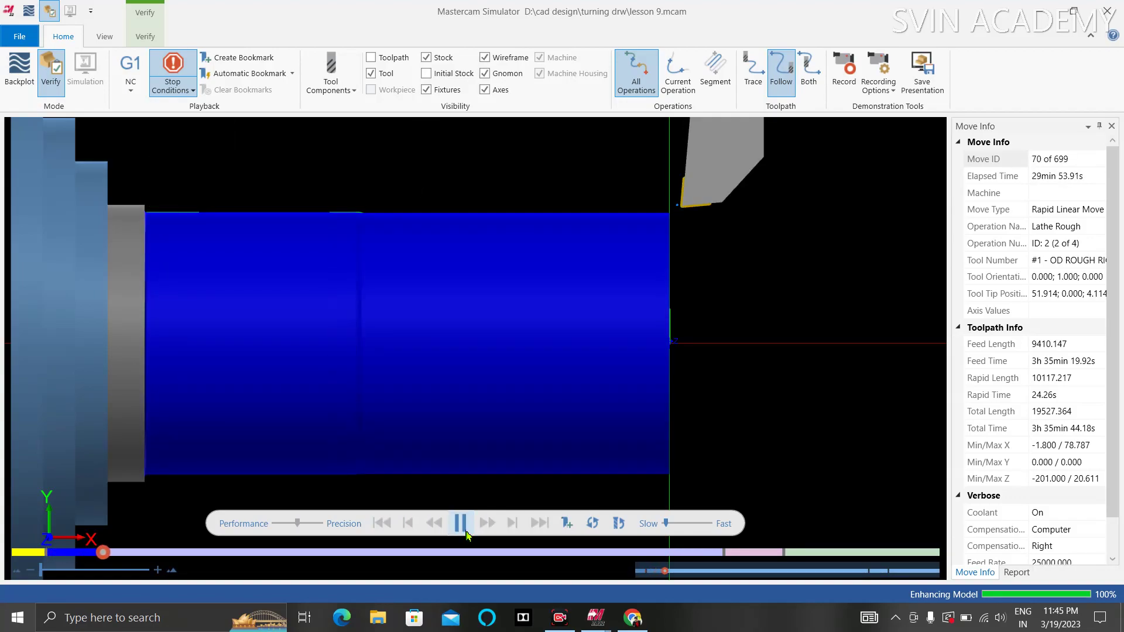
{"action": "left_click", "coordinate": [1045, 11]}
{"action": "left_click", "coordinate": [1059, 9]}
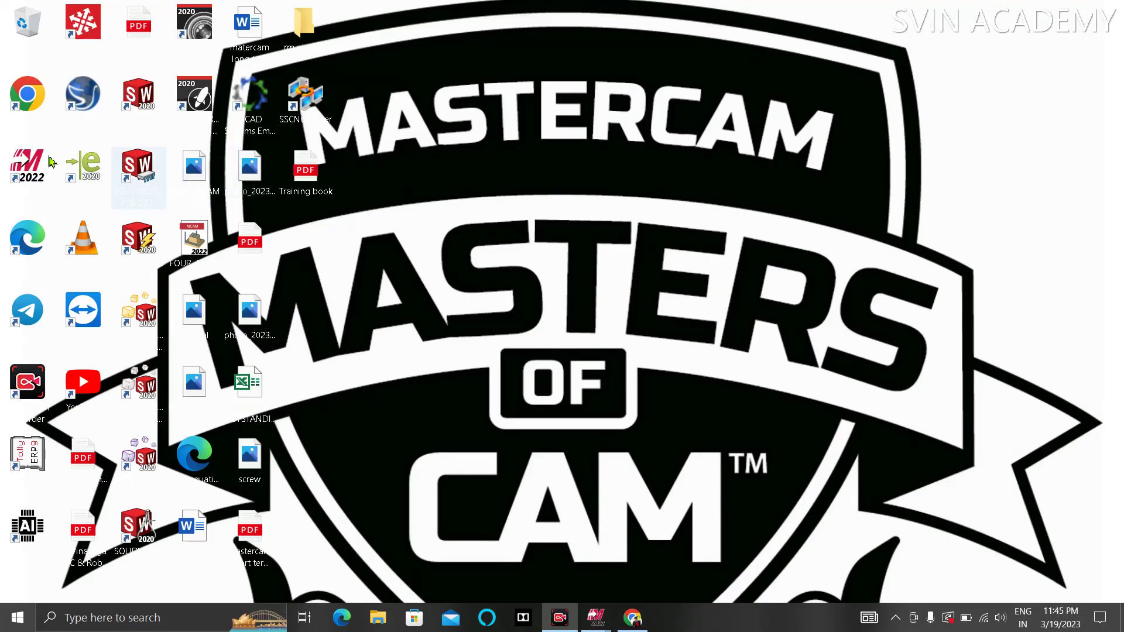
Launch Chrome and search Google for round aluminium rod ('ROUNFD RODALUMIN')
{"action": "double_click", "coordinate": [19, 109]}
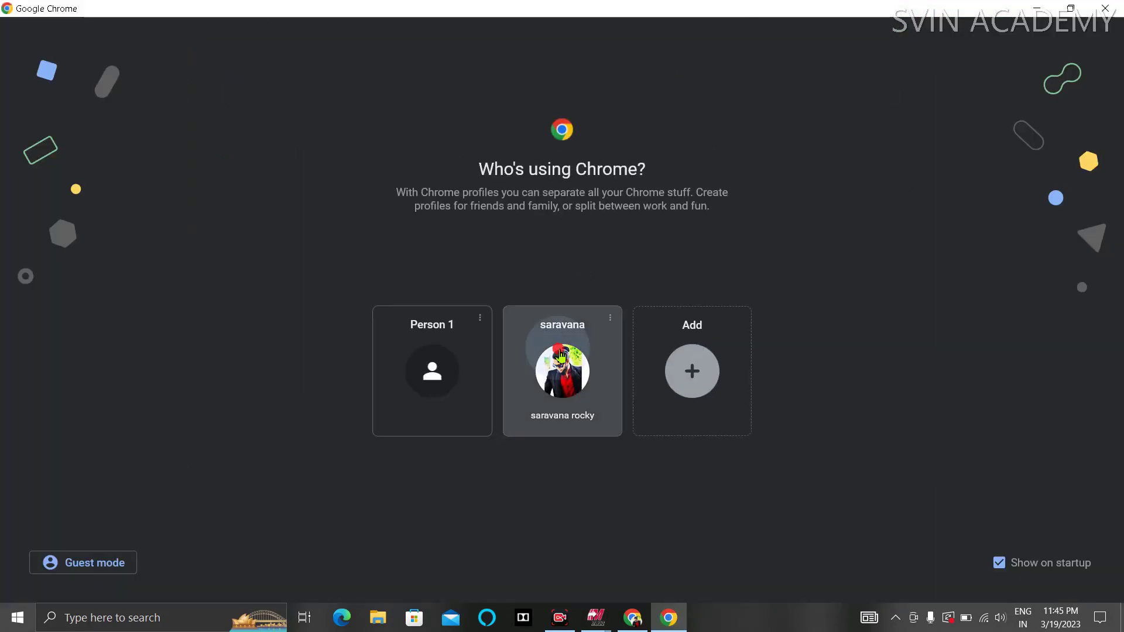
{"action": "left_click", "coordinate": [554, 351]}
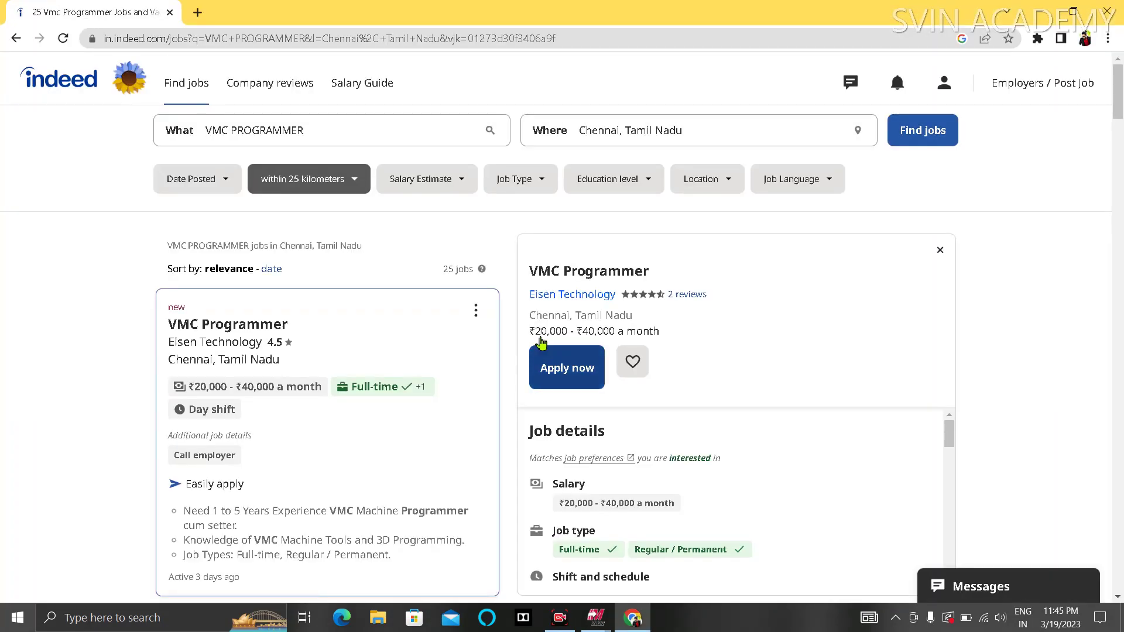
{"action": "left_click", "coordinate": [197, 13]}
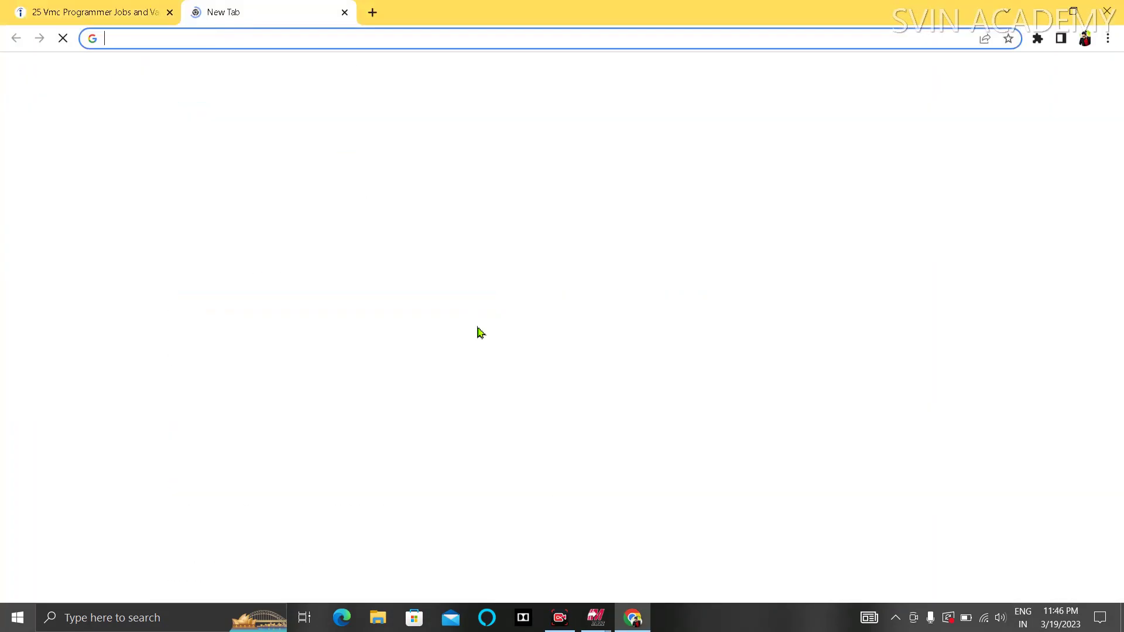
{"action": "left_click", "coordinate": [489, 293]}
{"action": "type", "text": "ROUN"}
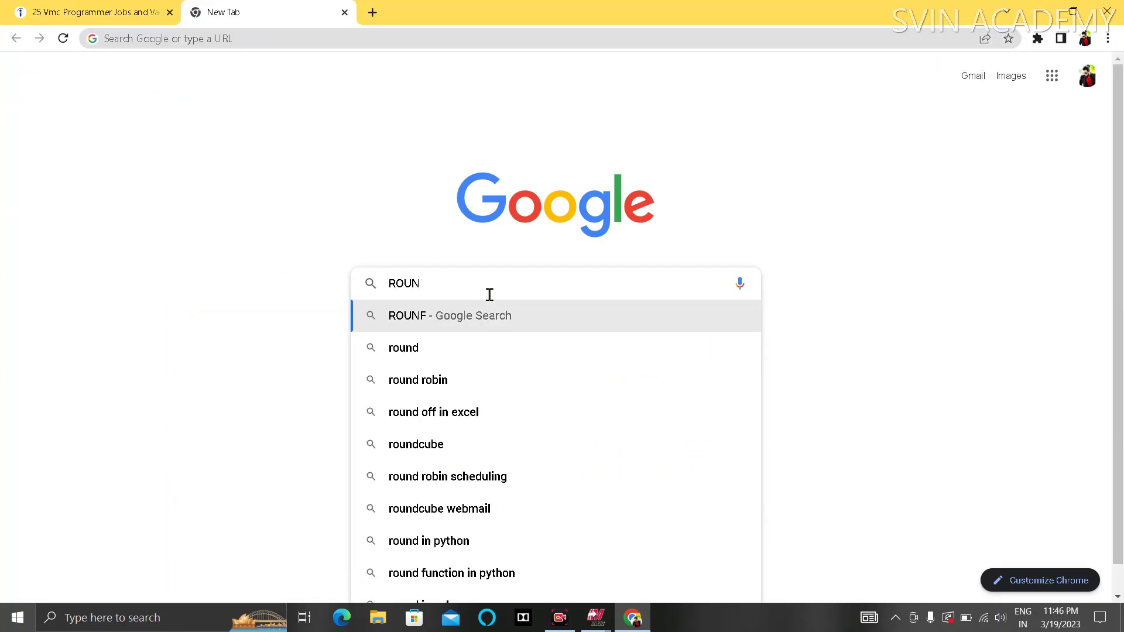
{"action": "type", "text": "FD ROD"}
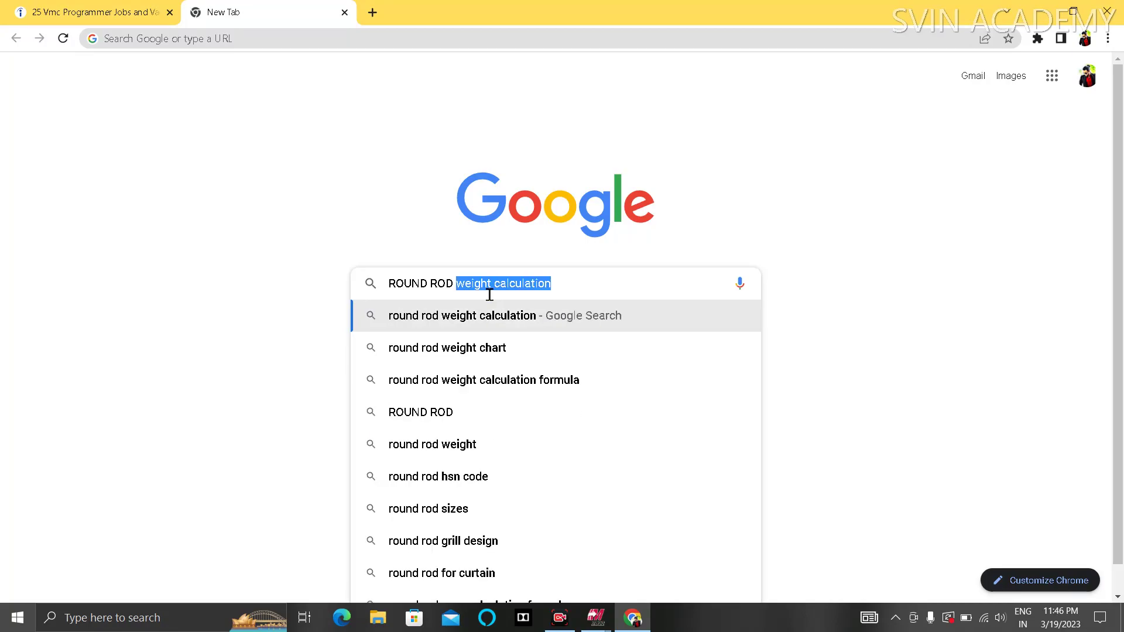
{"action": "type", "text": "AL"}
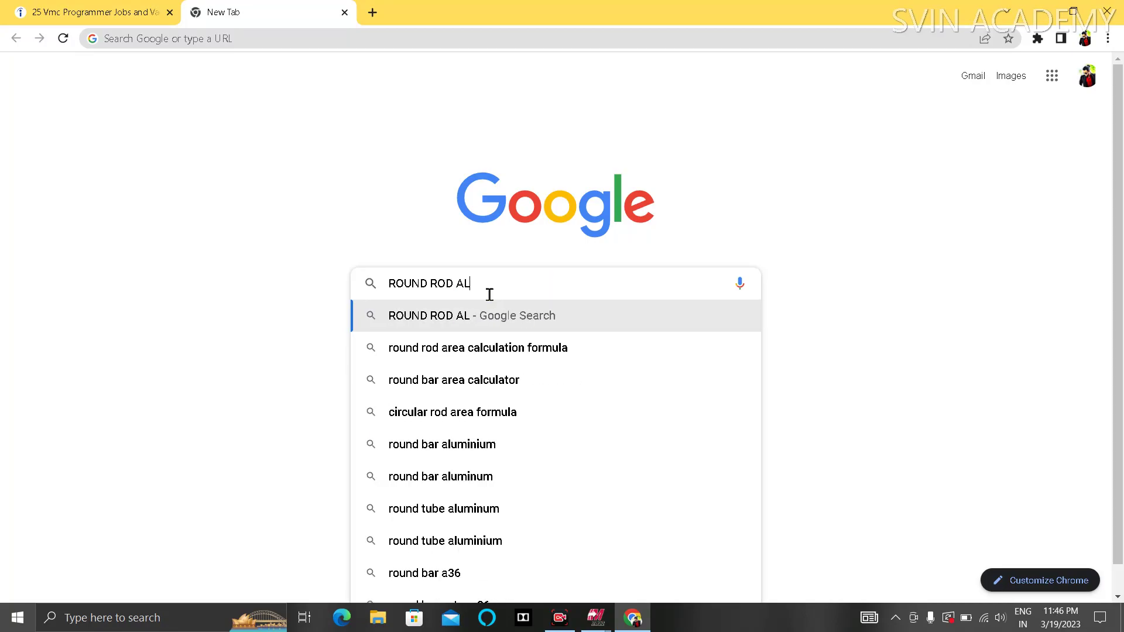
{"action": "type", "text": "UMINI"}
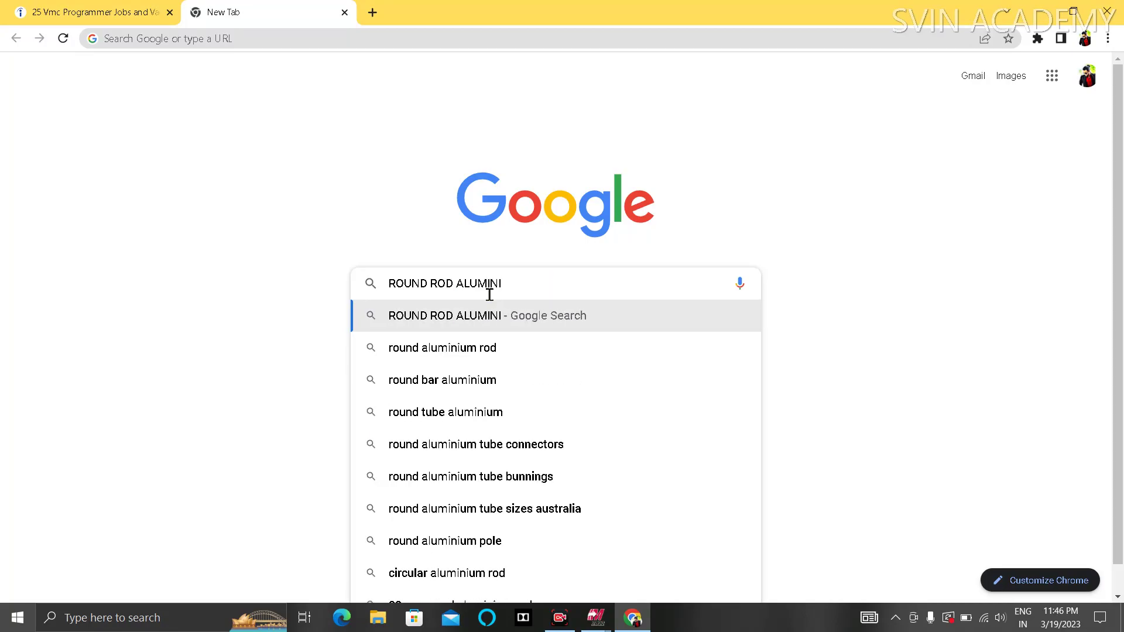
{"action": "left_click", "coordinate": [438, 351]}
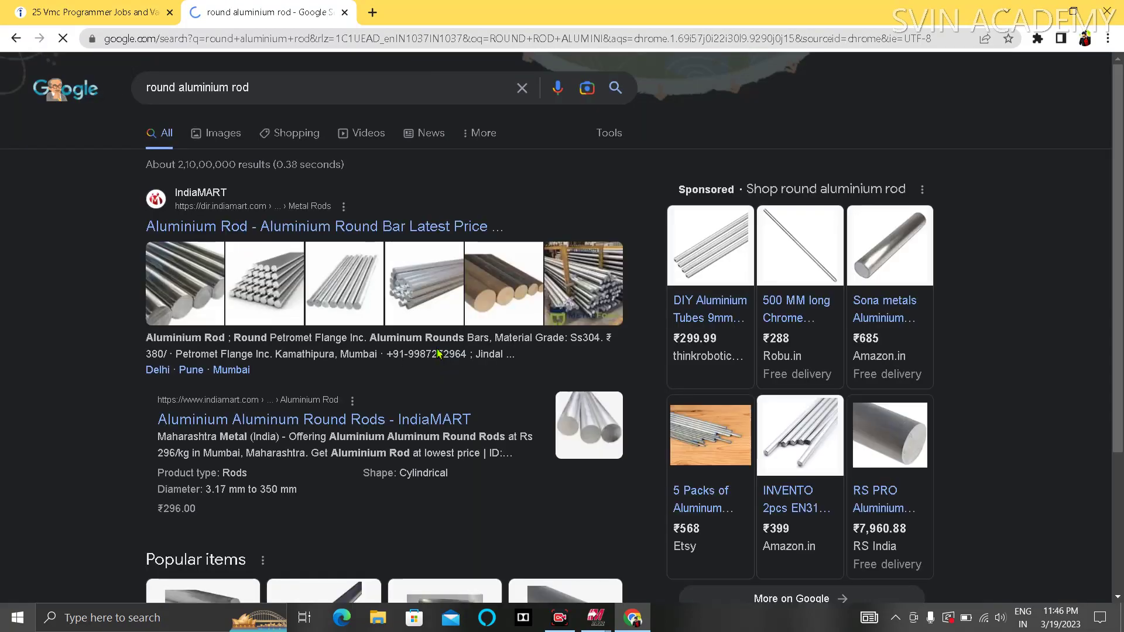
View IndiaMART's Aluminium Rod price listings, close Chrome, and bring the simulator back
{"action": "left_click", "coordinate": [248, 290]}
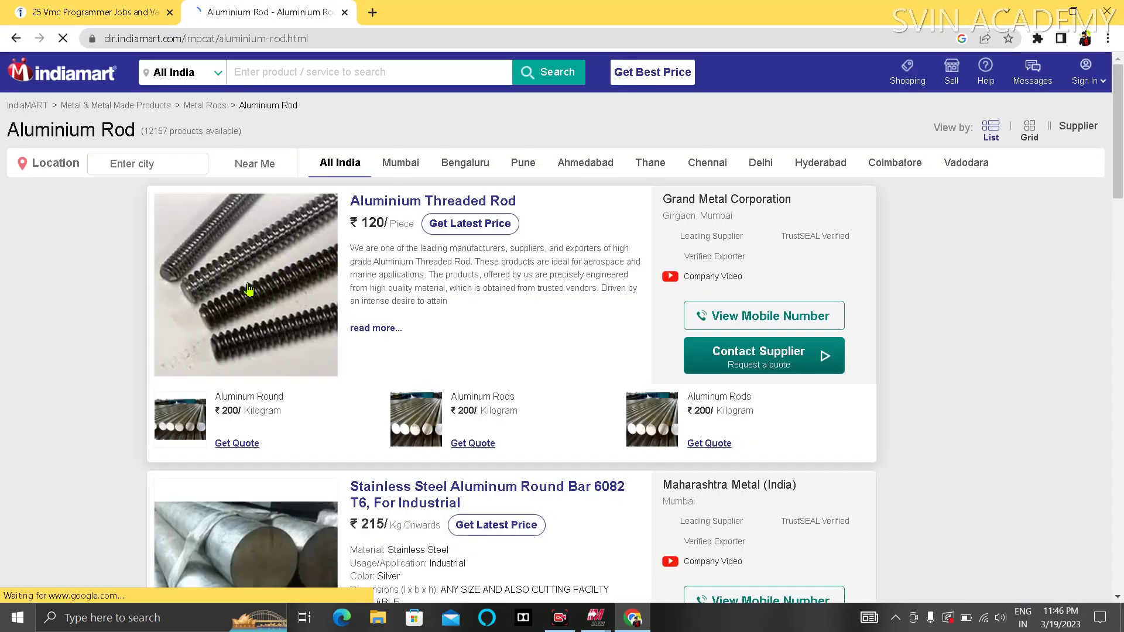
{"action": "left_click", "coordinate": [16, 38]}
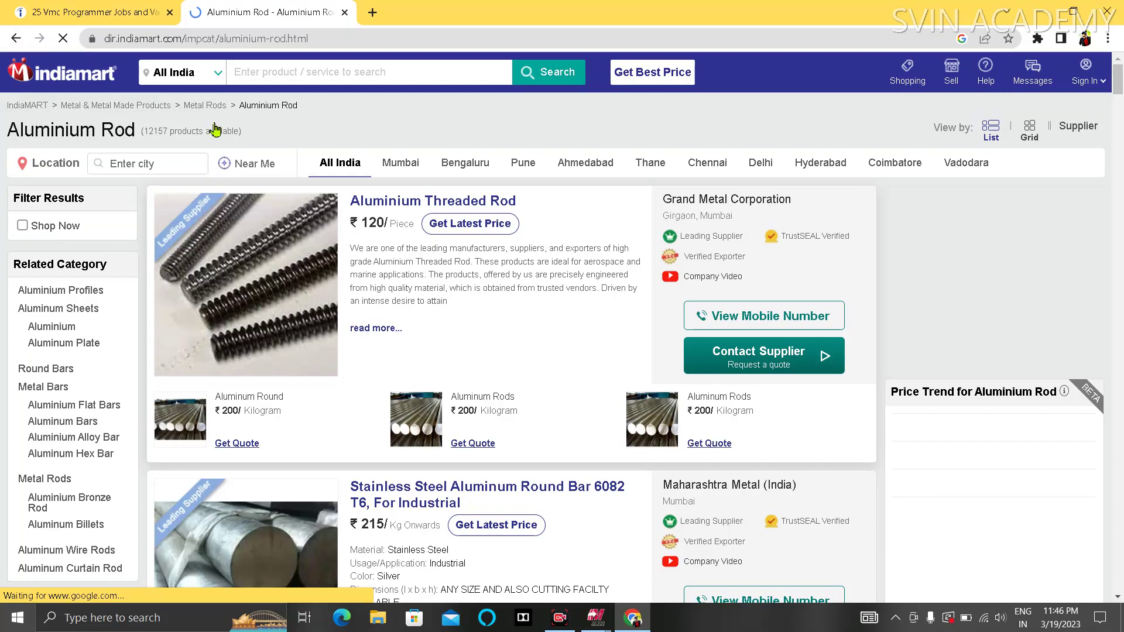
{"action": "left_click", "coordinate": [181, 306]}
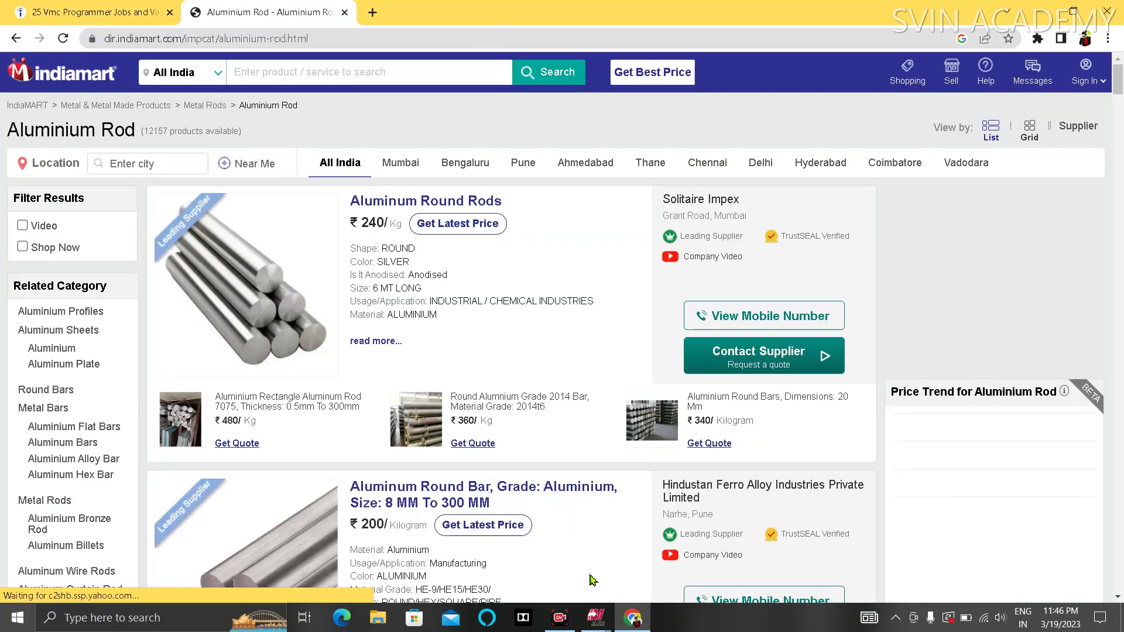
{"action": "key", "text": "alt+F4"}
{"action": "left_click", "coordinate": [644, 559]}
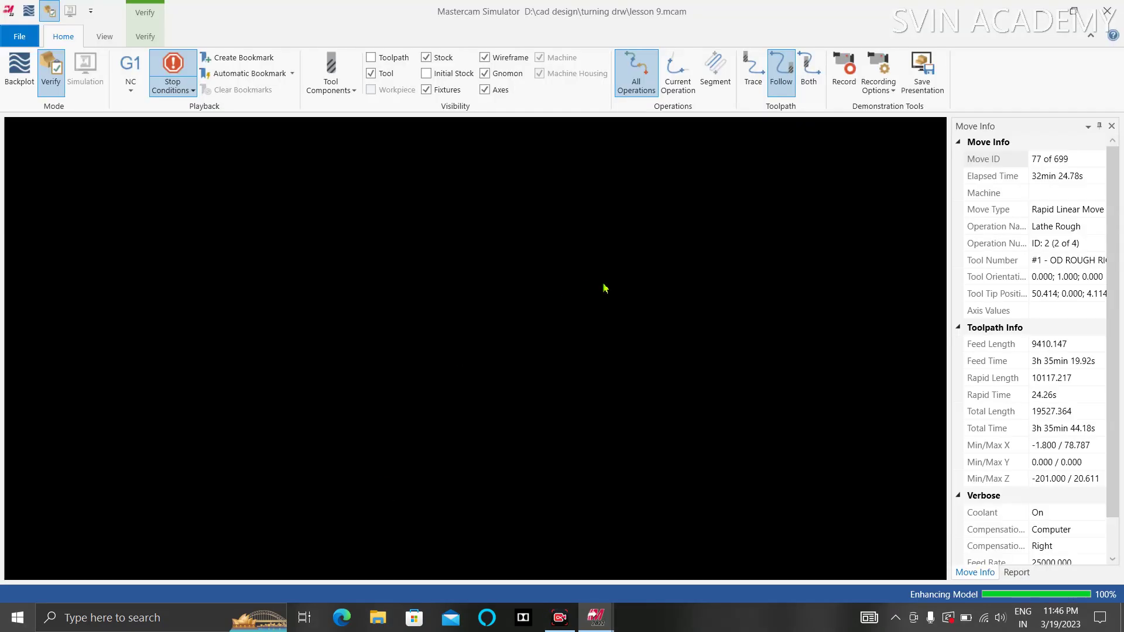
Play through finish and groove operations until the simulation halts on a collision at move 620 of 699
{"action": "left_click", "coordinate": [459, 523]}
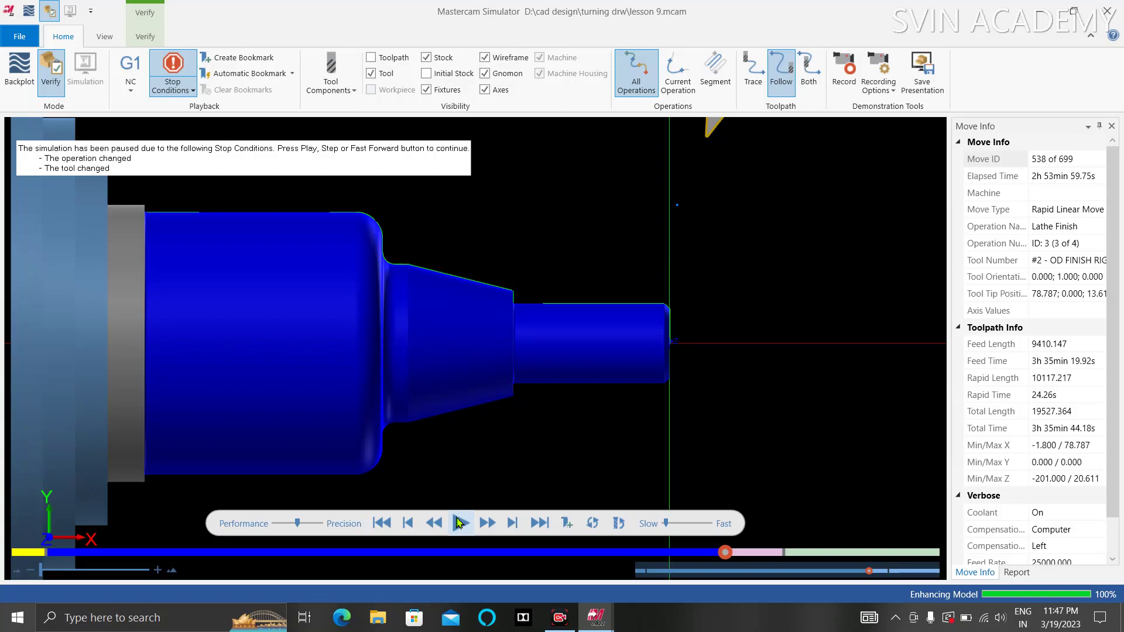
{"action": "left_click", "coordinate": [460, 522]}
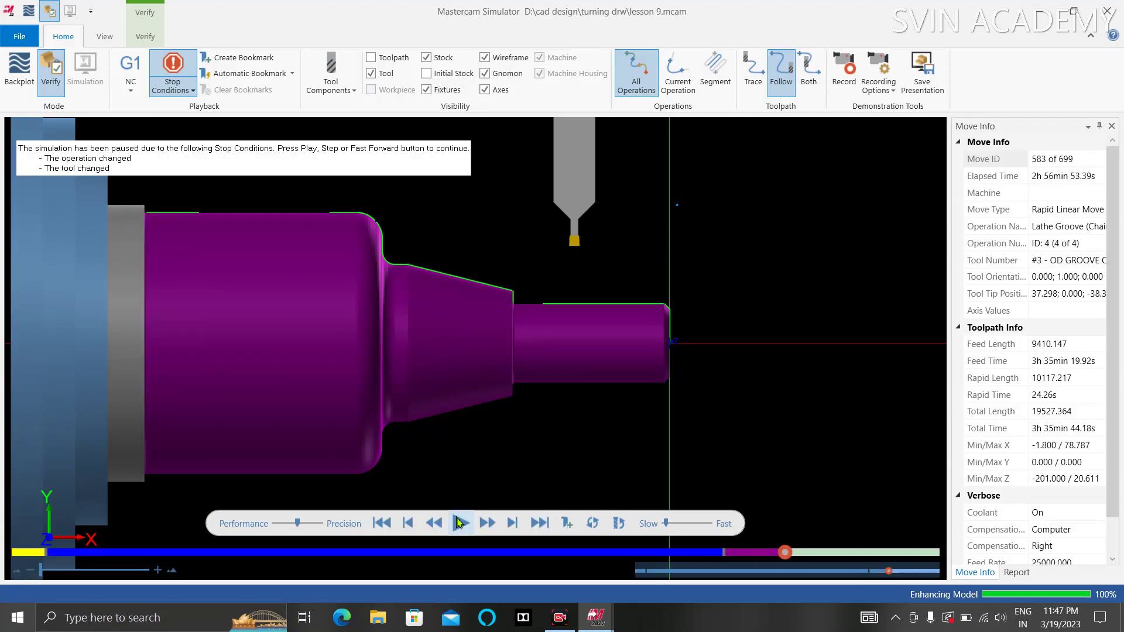
{"action": "left_click", "coordinate": [459, 522]}
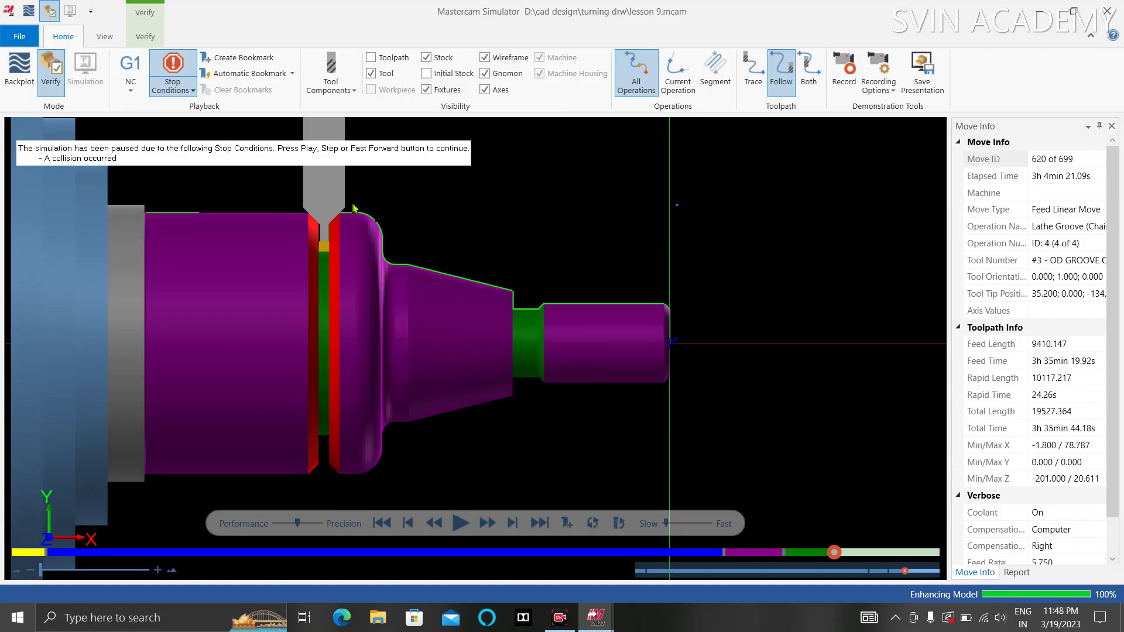
Orbit, switch to Top (WCS) and zoom in on the groove area
{"action": "middle_click_drag", "start_coordinate": [303, 202], "coordinate": [304, 211]}
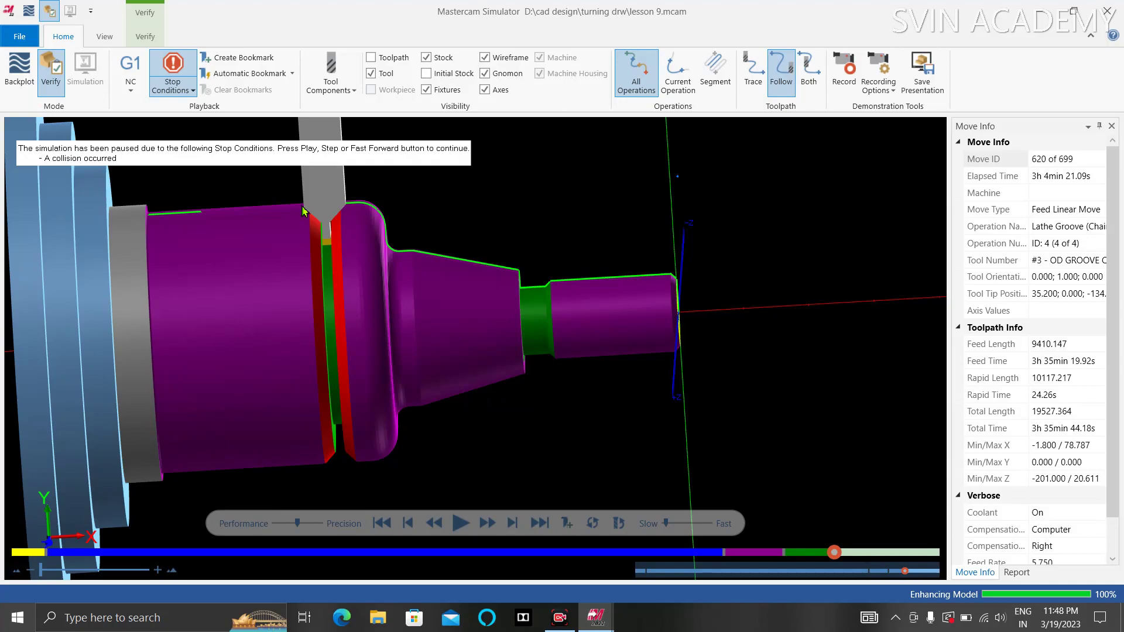
{"action": "right_click", "coordinate": [377, 306]}
{"action": "left_click", "coordinate": [435, 384]}
{"action": "scroll", "coordinate": [414, 389], "scroll_direction": "up", "scroll_amount": 3}
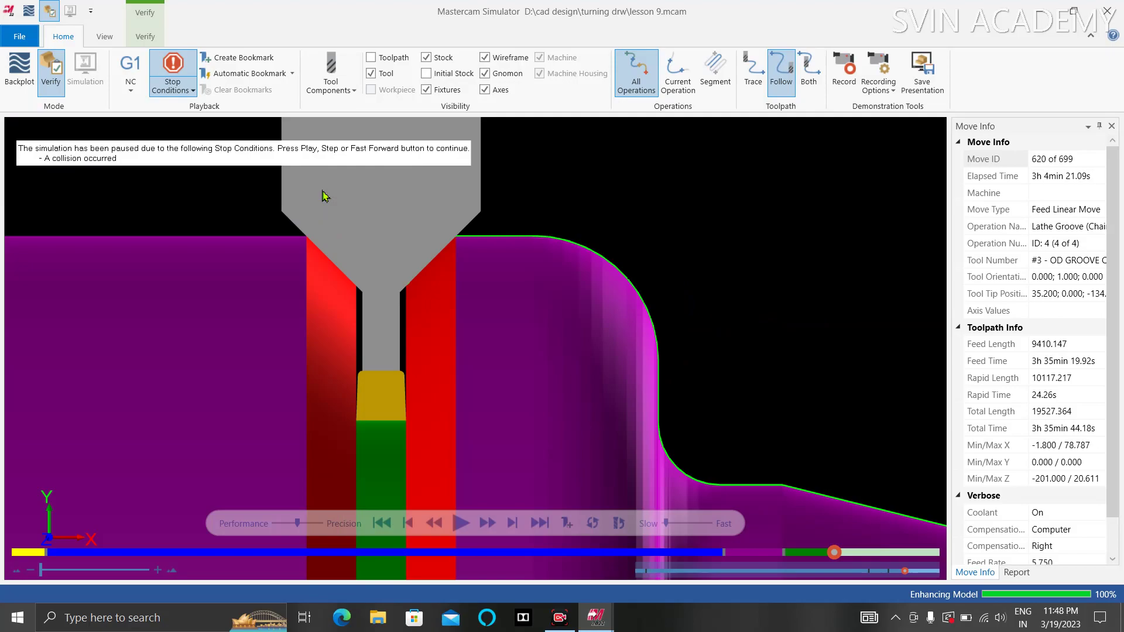
{"action": "scroll", "coordinate": [319, 225], "scroll_direction": "up", "scroll_amount": 2}
{"action": "scroll", "coordinate": [316, 223], "scroll_direction": "up", "scroll_amount": 2}
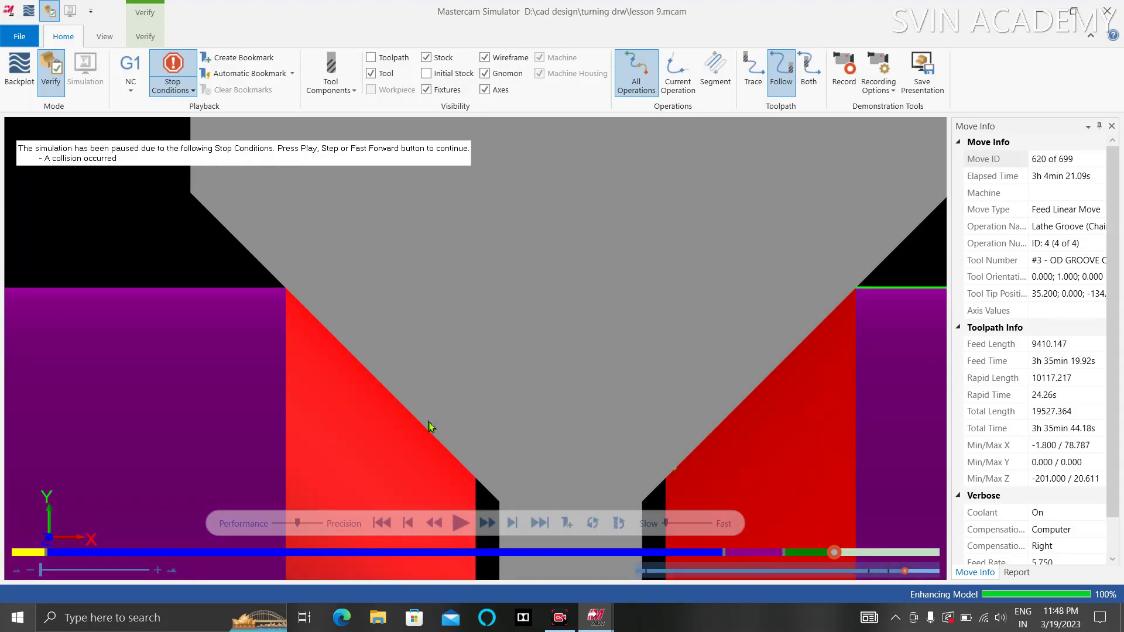
{"action": "scroll", "coordinate": [410, 381], "scroll_direction": "down", "scroll_amount": 3}
{"action": "scroll", "coordinate": [474, 380], "scroll_direction": "up", "scroll_amount": 2}
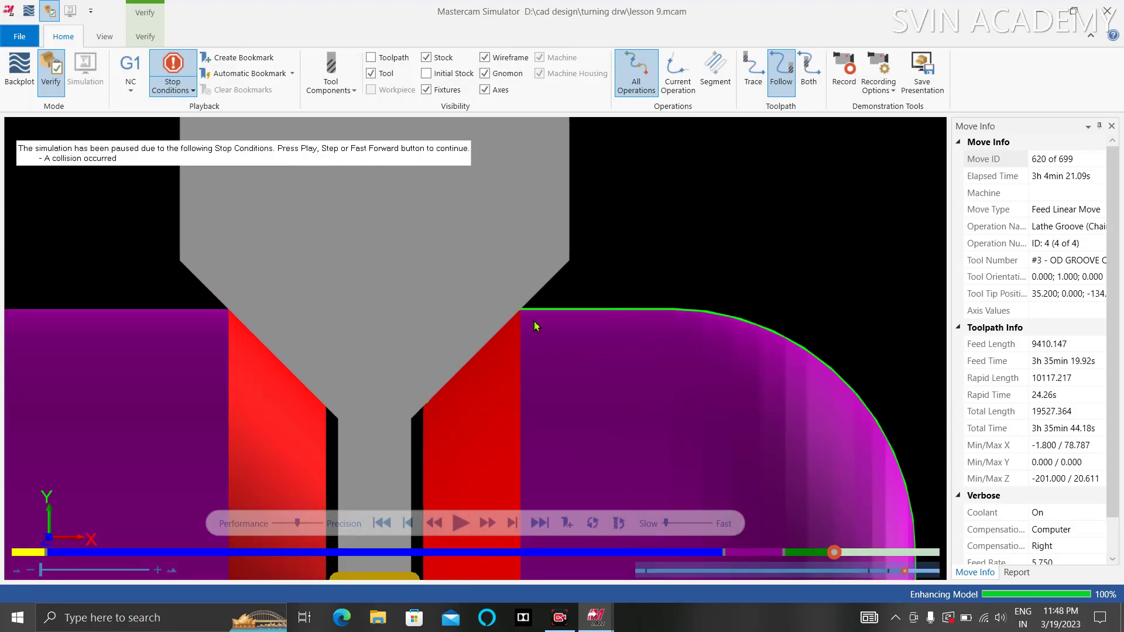
{"action": "scroll", "coordinate": [511, 350], "scroll_direction": "down", "scroll_amount": 2}
Tilt and zoom to inspect the OD groove tool's collision, then return to Top (WCS)
{"action": "mouse_move", "coordinate": [505, 345]}
{"action": "middle_mouse_down"}
{"action": "mouse_move", "coordinate": [486, 372]}
{"action": "mouse_move", "coordinate": [451, 363]}
{"action": "mouse_move", "coordinate": [484, 359]}
{"action": "mouse_move", "coordinate": [484, 371]}
{"action": "middle_mouse_up"}
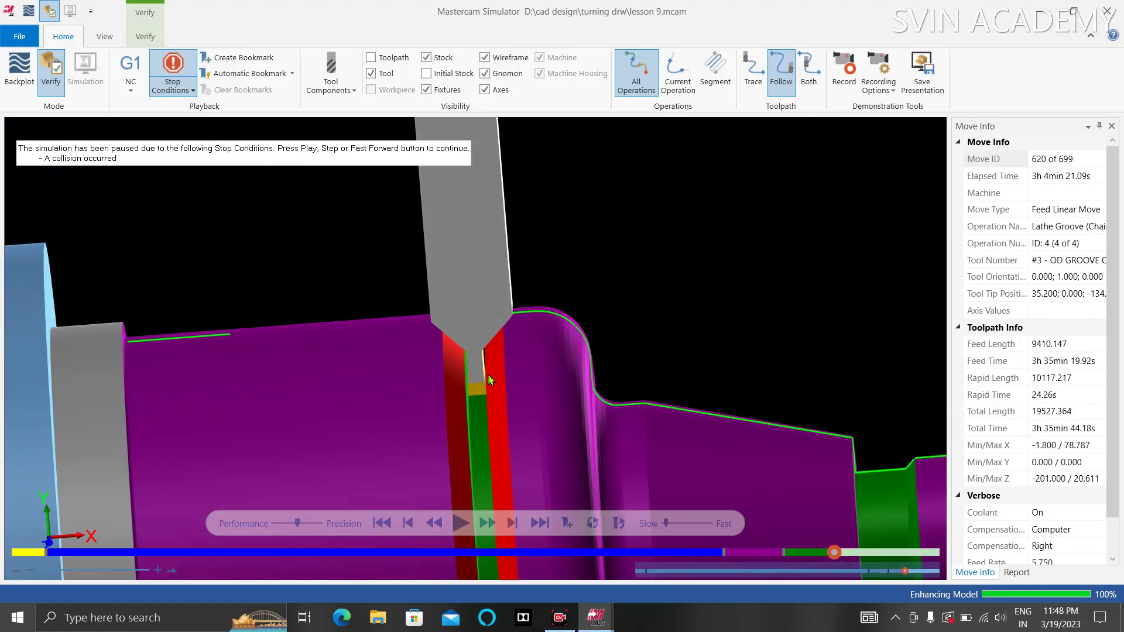
{"action": "scroll", "coordinate": [490, 379], "scroll_direction": "up", "scroll_amount": 1}
{"action": "scroll", "coordinate": [489, 379], "scroll_direction": "up", "scroll_amount": 2}
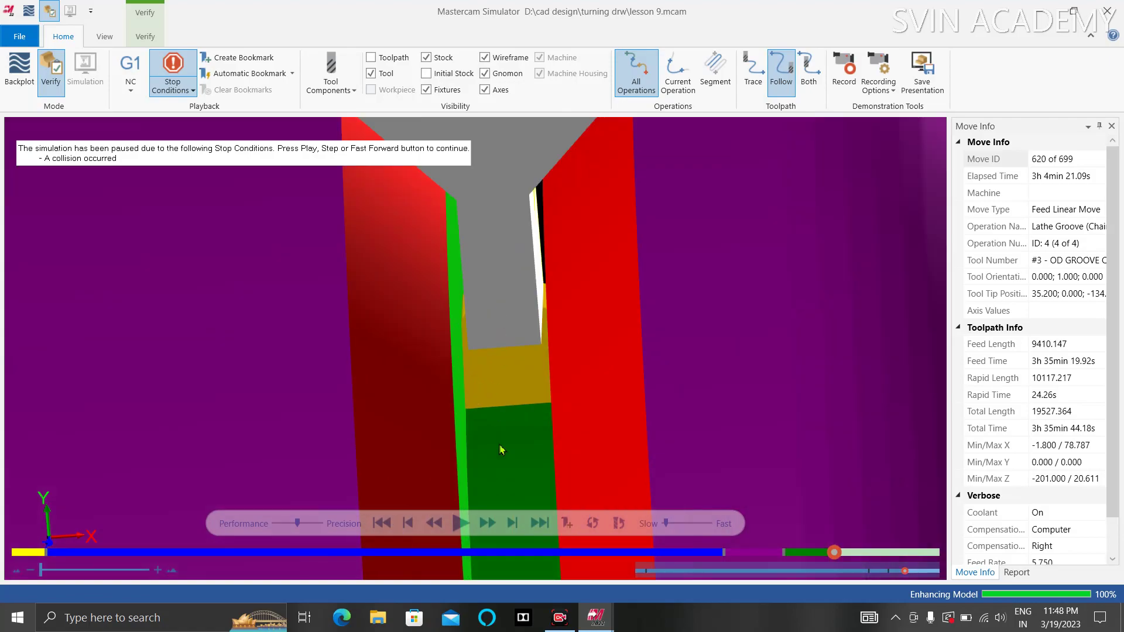
{"action": "scroll", "coordinate": [429, 394], "scroll_direction": "down", "scroll_amount": 1}
{"action": "scroll", "coordinate": [429, 394], "scroll_direction": "down", "scroll_amount": 2}
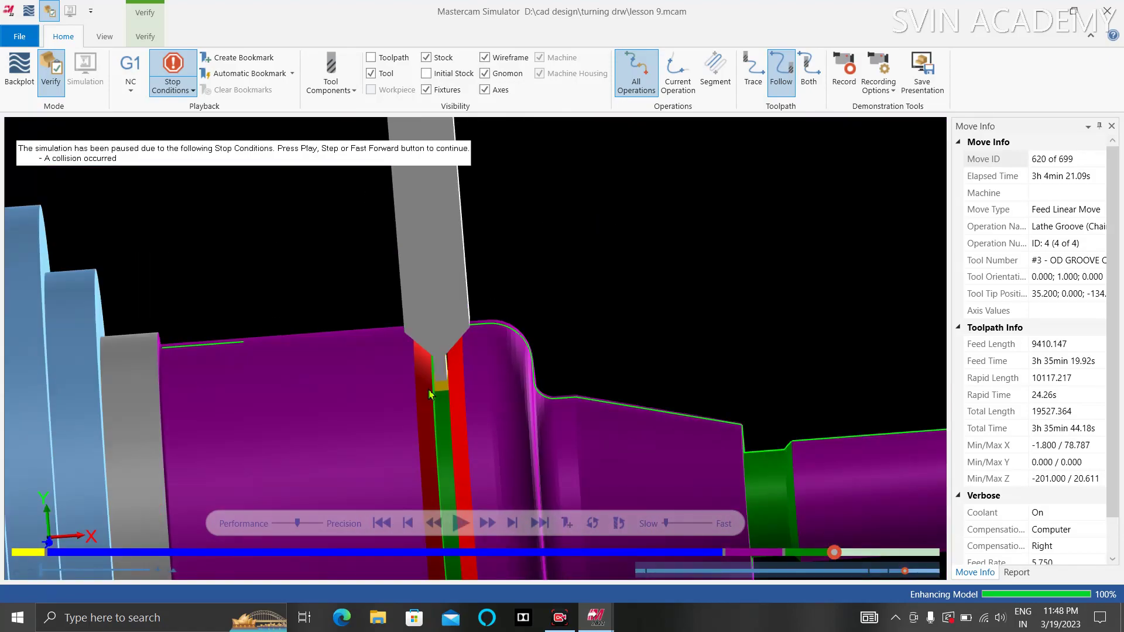
{"action": "scroll", "coordinate": [428, 393], "scroll_direction": "up", "scroll_amount": 1}
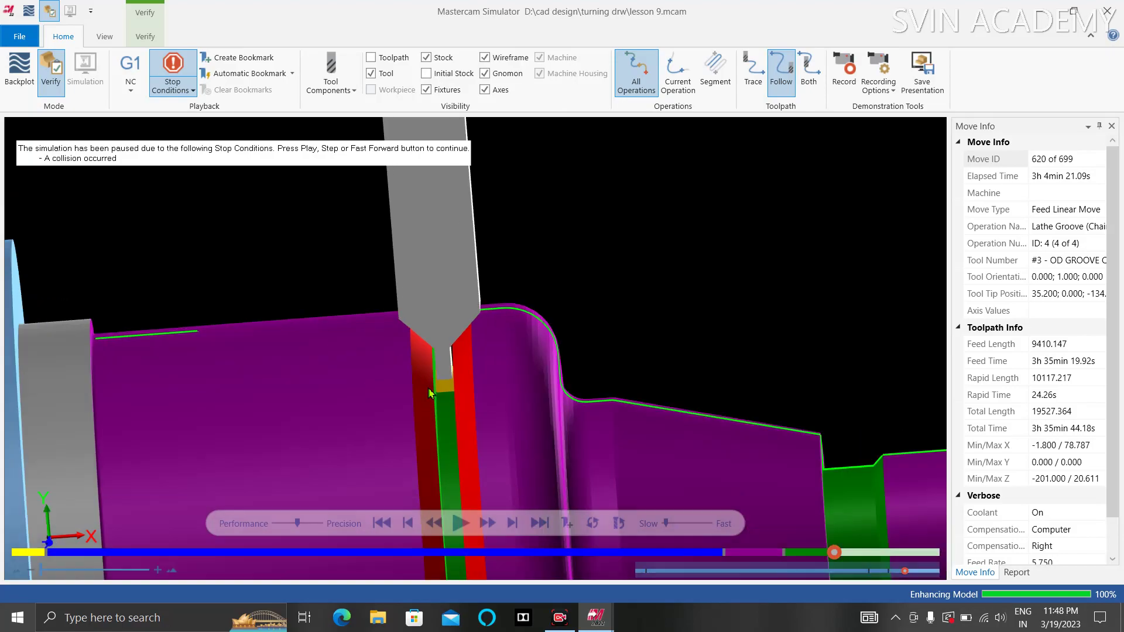
{"action": "scroll", "coordinate": [475, 282], "scroll_direction": "up", "scroll_amount": 1}
{"action": "scroll", "coordinate": [478, 319], "scroll_direction": "up", "scroll_amount": 2}
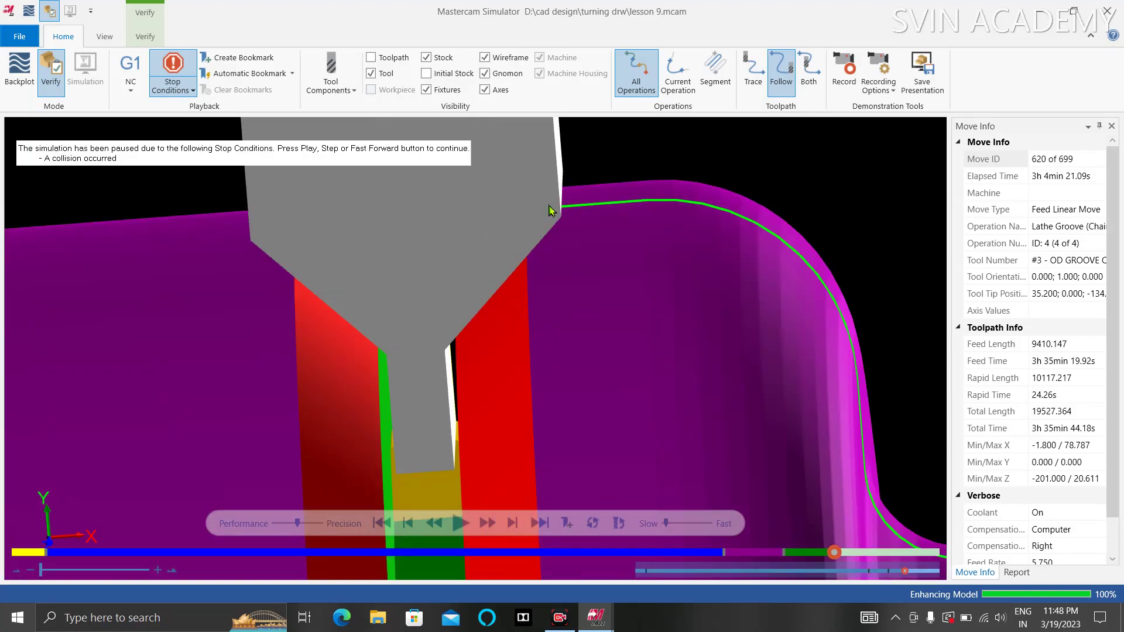
{"action": "scroll", "coordinate": [443, 407], "scroll_direction": "up", "scroll_amount": 1}
{"action": "scroll", "coordinate": [451, 416], "scroll_direction": "up", "scroll_amount": 1}
{"action": "scroll", "coordinate": [459, 351], "scroll_direction": "up", "scroll_amount": 1}
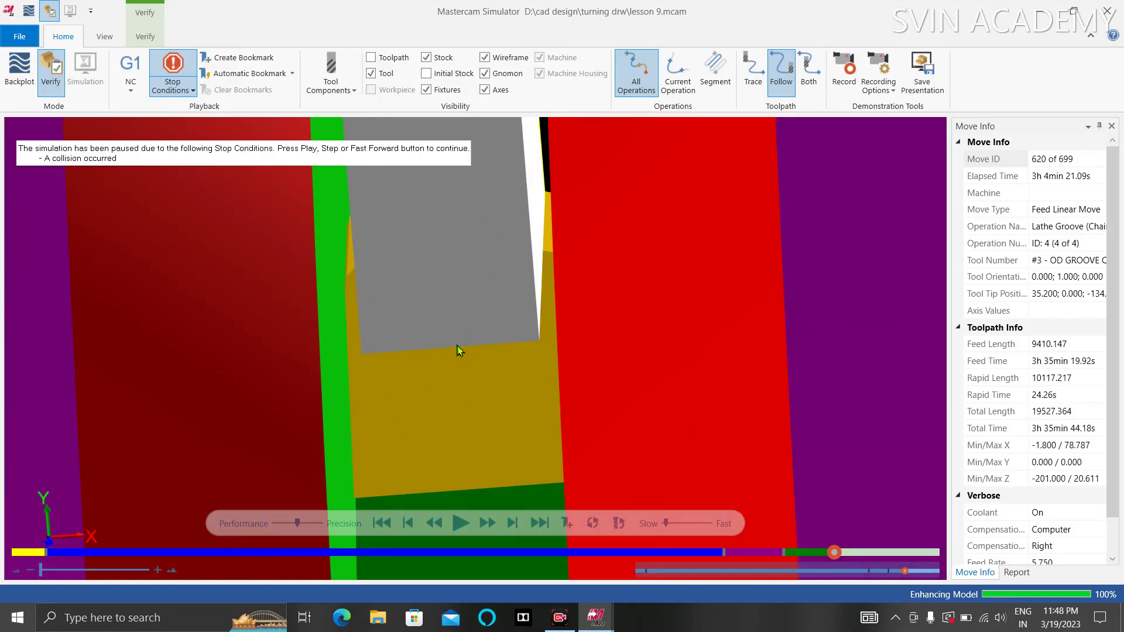
{"action": "scroll", "coordinate": [404, 392], "scroll_direction": "down", "scroll_amount": 2}
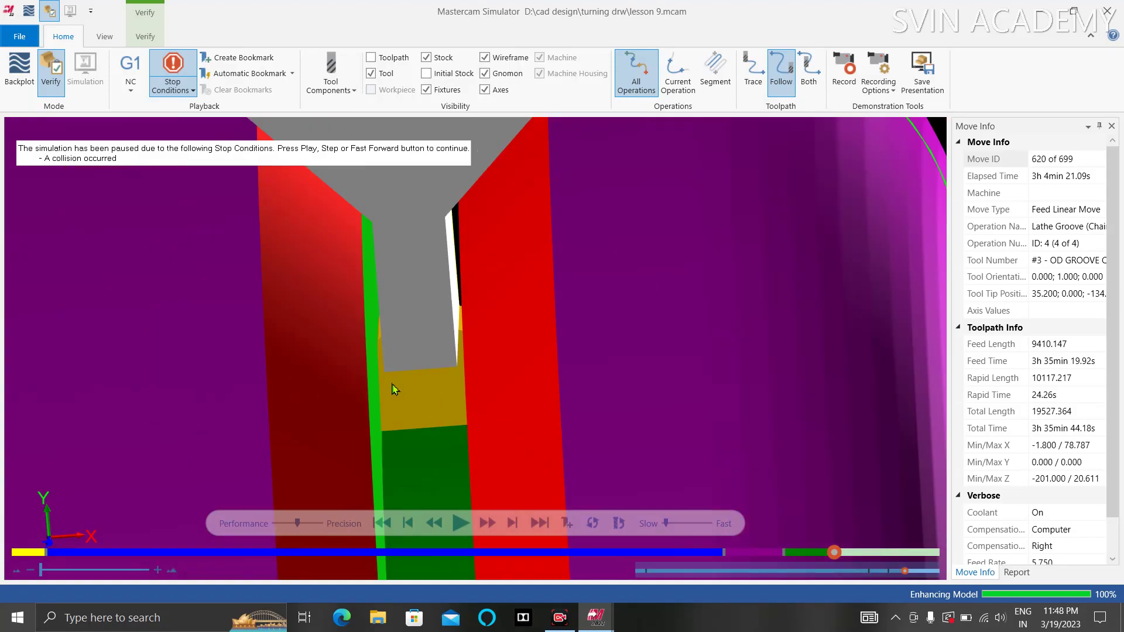
{"action": "scroll", "coordinate": [393, 390], "scroll_direction": "down", "scroll_amount": 1}
{"action": "right_click", "coordinate": [340, 319]}
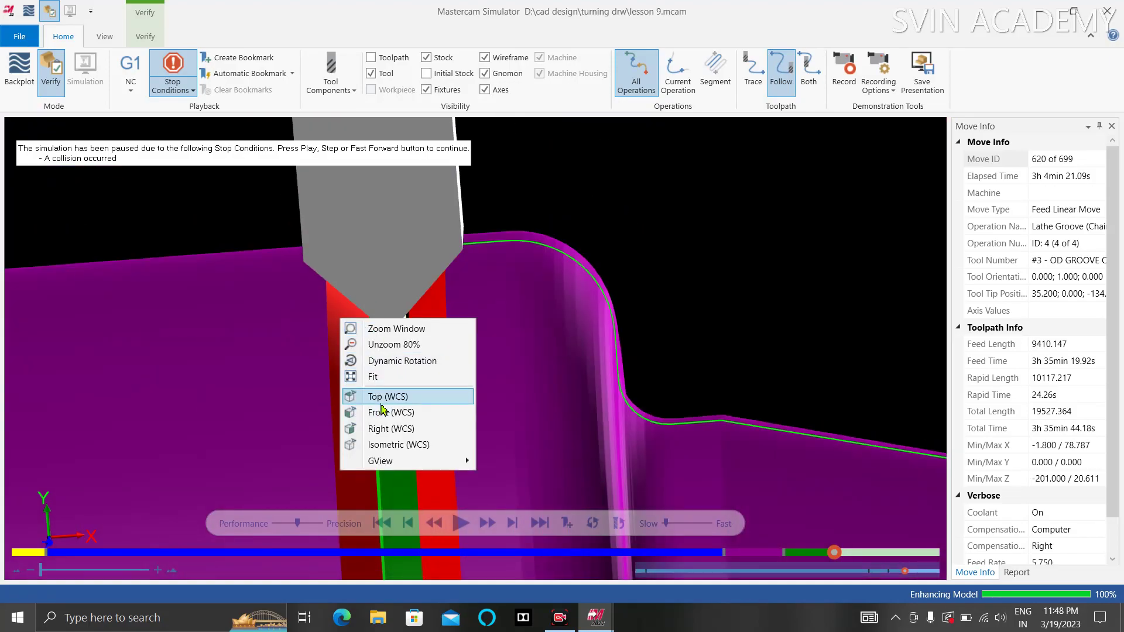
{"action": "left_click", "coordinate": [383, 399]}
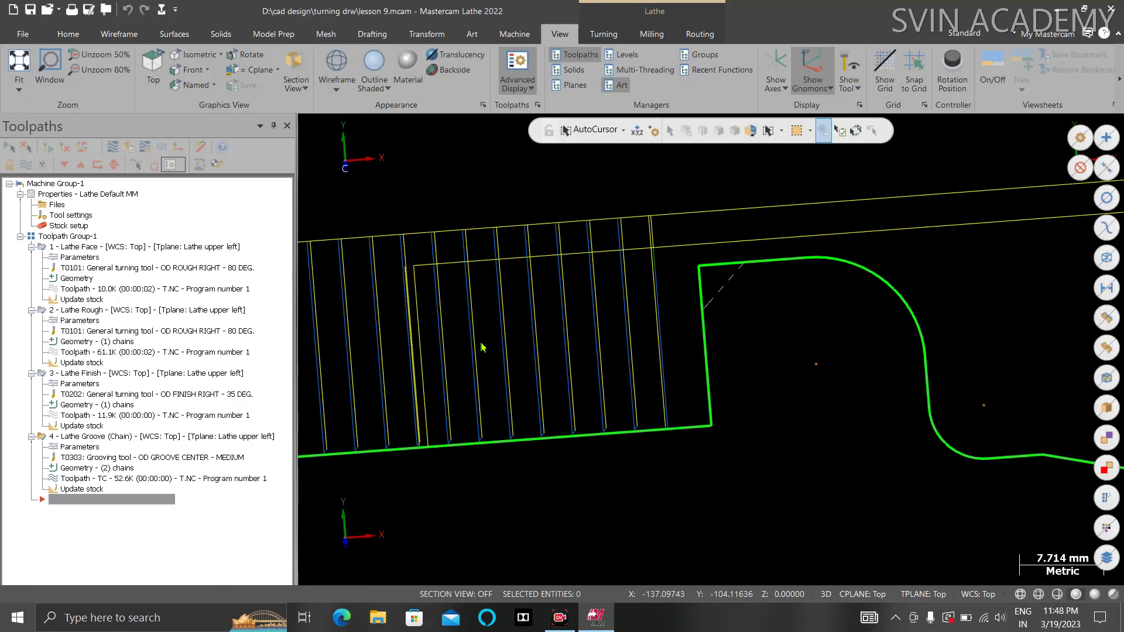
Set the Top (WCS) view and zoom out until the whole part and its toolpaths show
{"action": "key", "text": "alt+1"}
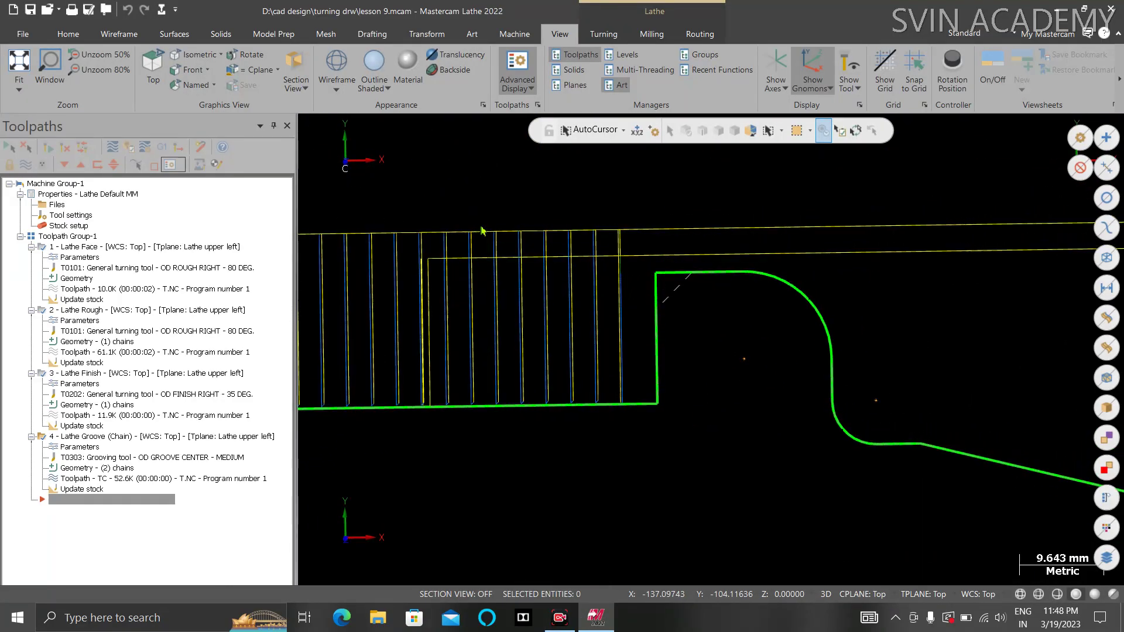
{"action": "right_click", "coordinate": [480, 228]}
{"action": "left_click", "coordinate": [512, 305]}
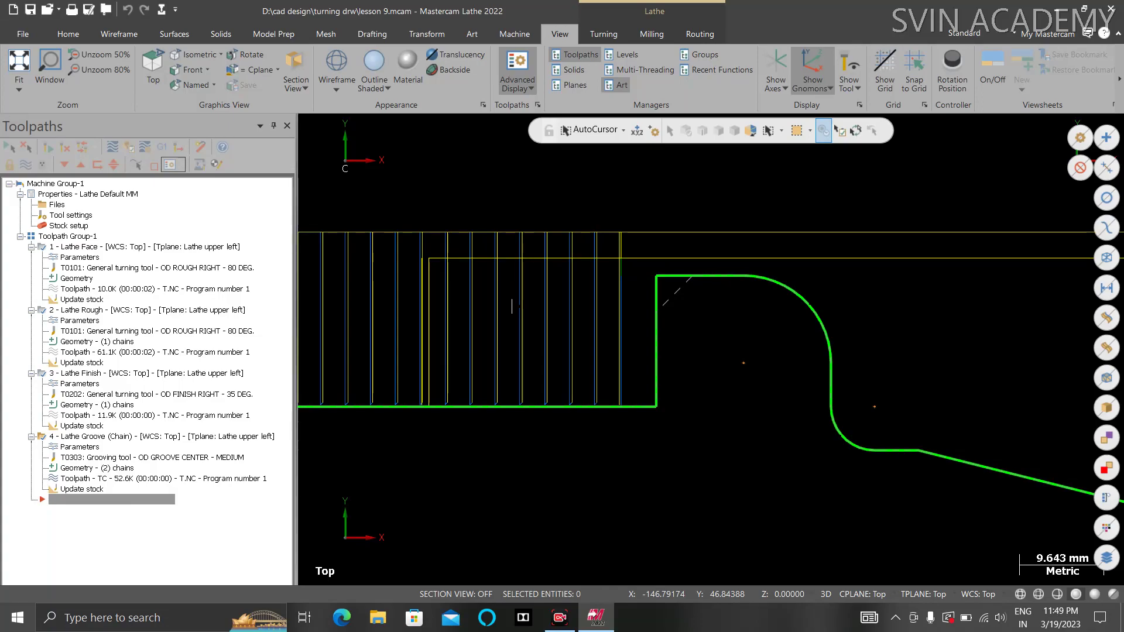
{"action": "scroll", "coordinate": [511, 305], "scroll_direction": "down", "scroll_amount": 2}
{"action": "scroll", "coordinate": [542, 307], "scroll_direction": "down", "scroll_amount": 2}
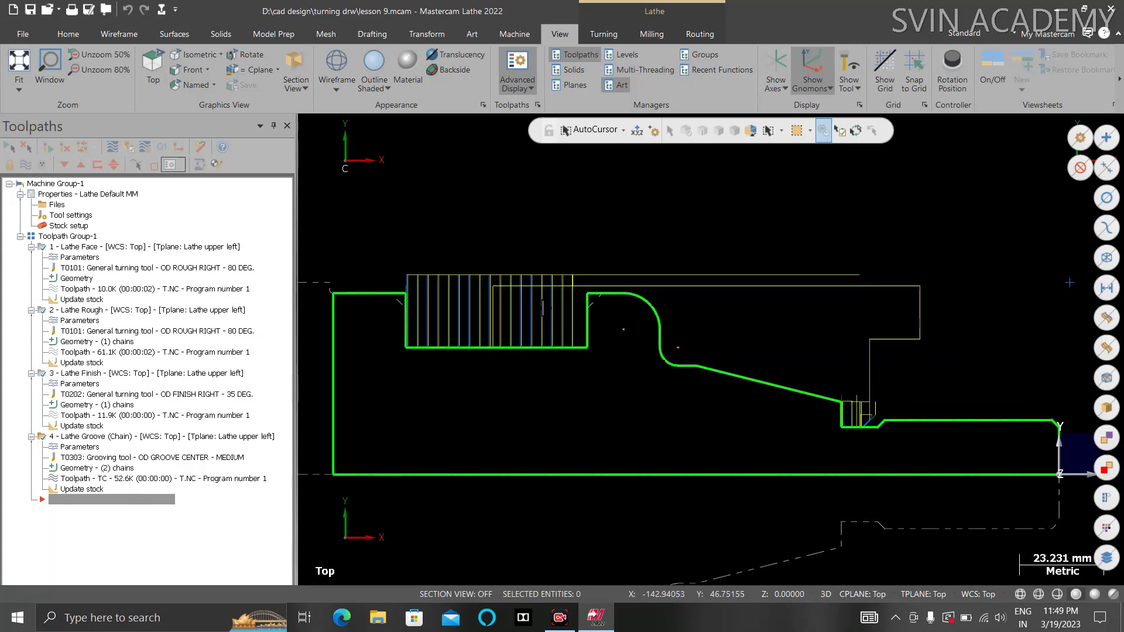
{"action": "scroll", "coordinate": [542, 307], "scroll_direction": "down", "scroll_amount": 1}
{"action": "scroll", "coordinate": [544, 305], "scroll_direction": "down", "scroll_amount": 1}
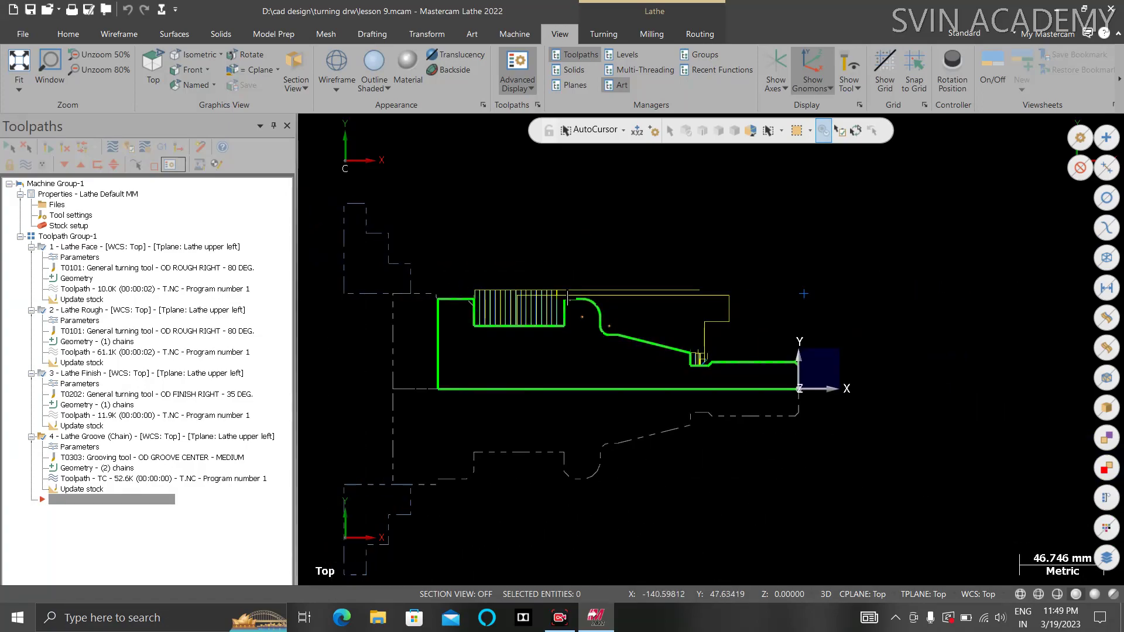
{"action": "scroll", "coordinate": [544, 304], "scroll_direction": "down", "scroll_amount": 1}
{"action": "left_click", "coordinate": [72, 260]}
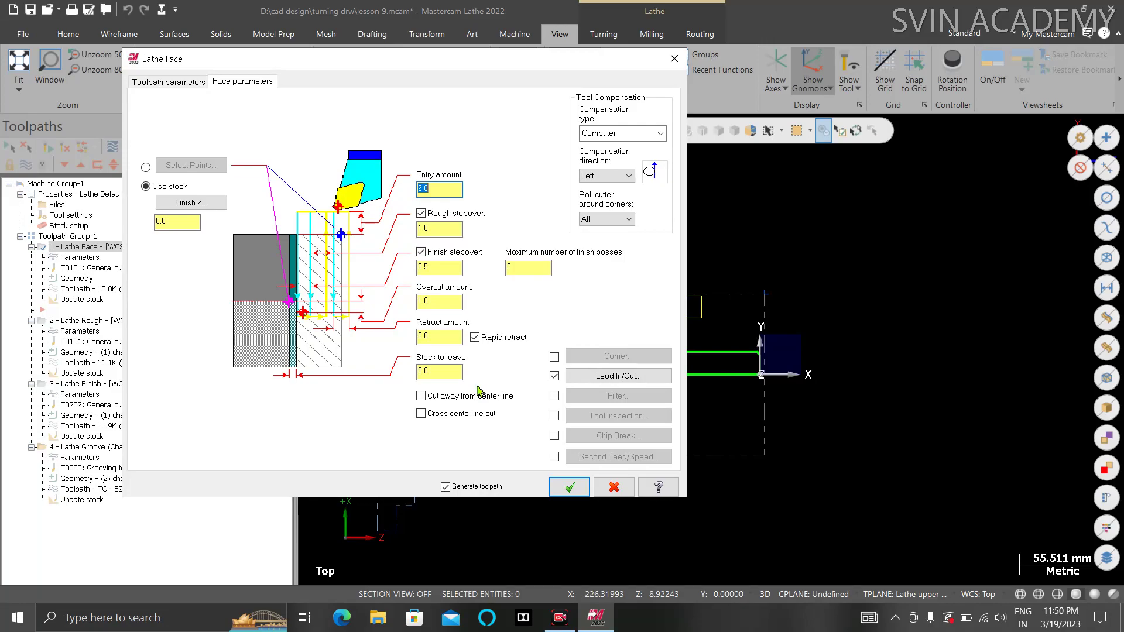
{"action": "left_click", "coordinate": [240, 86]}
{"action": "scroll", "coordinate": [615, 322], "scroll_direction": "down", "scroll_amount": 1}
{"action": "scroll", "coordinate": [520, 385], "scroll_direction": "up", "scroll_amount": 1}
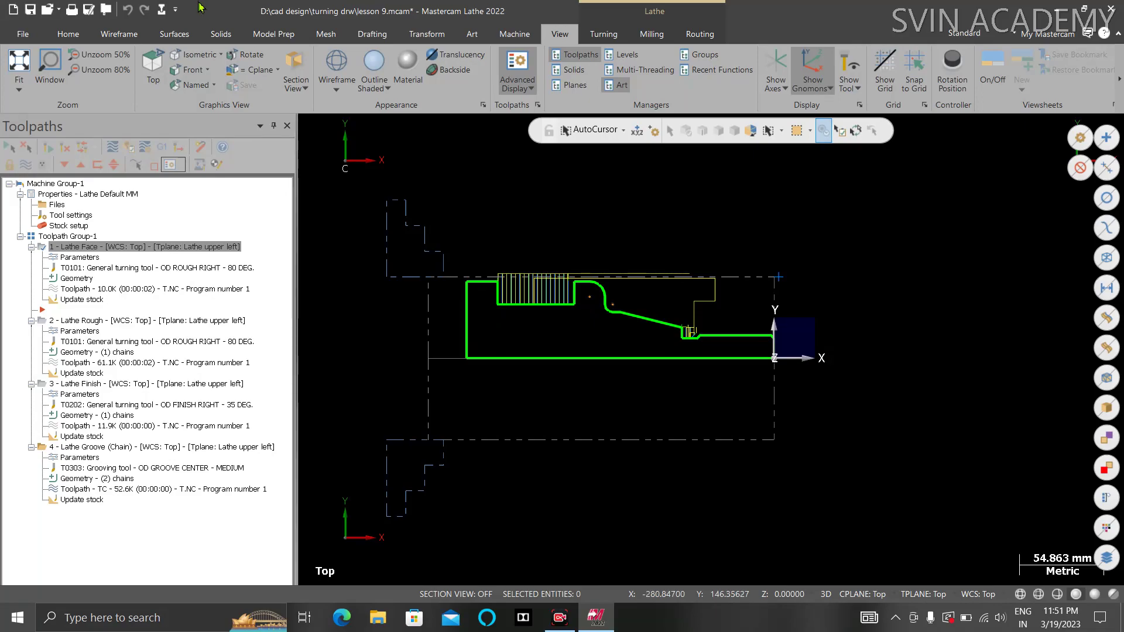
Select the face, rough, finish and groove operations together in the Toolpaths manager
{"action": "scroll", "coordinate": [626, 283], "scroll_direction": "down", "scroll_amount": 1}
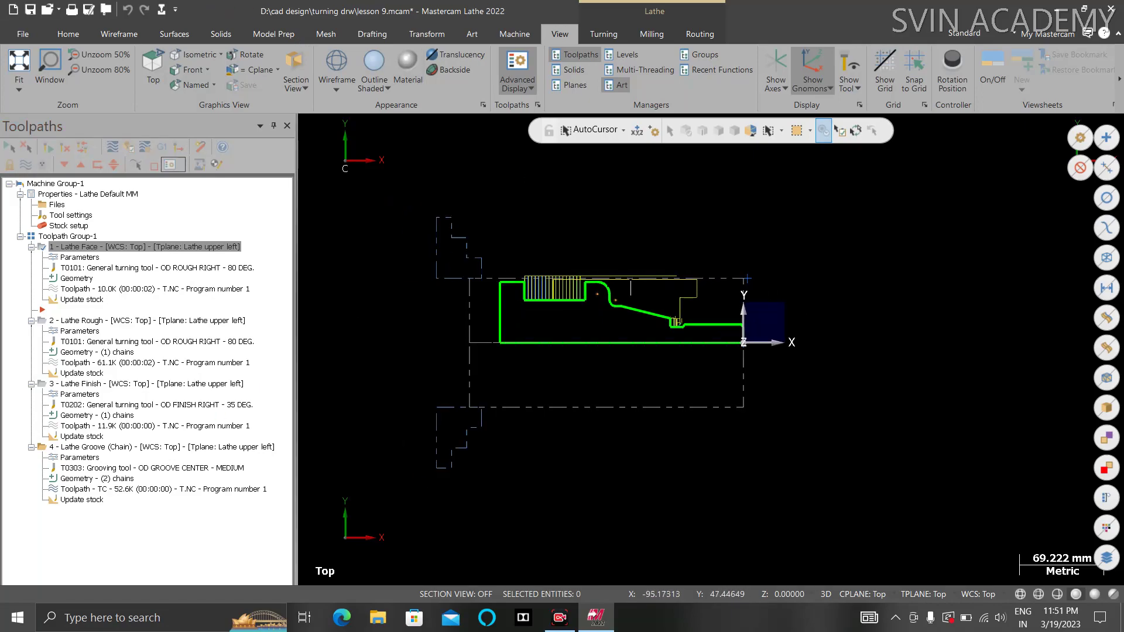
{"action": "scroll", "coordinate": [628, 285], "scroll_direction": "up", "scroll_amount": 1}
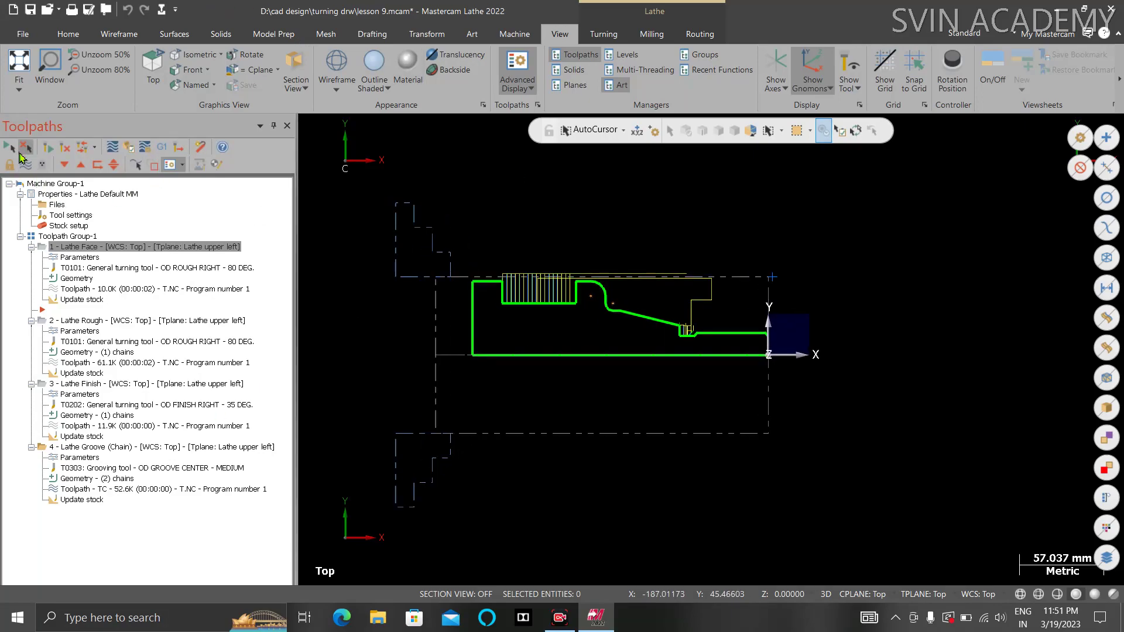
{"action": "left_click", "coordinate": [10, 150]}
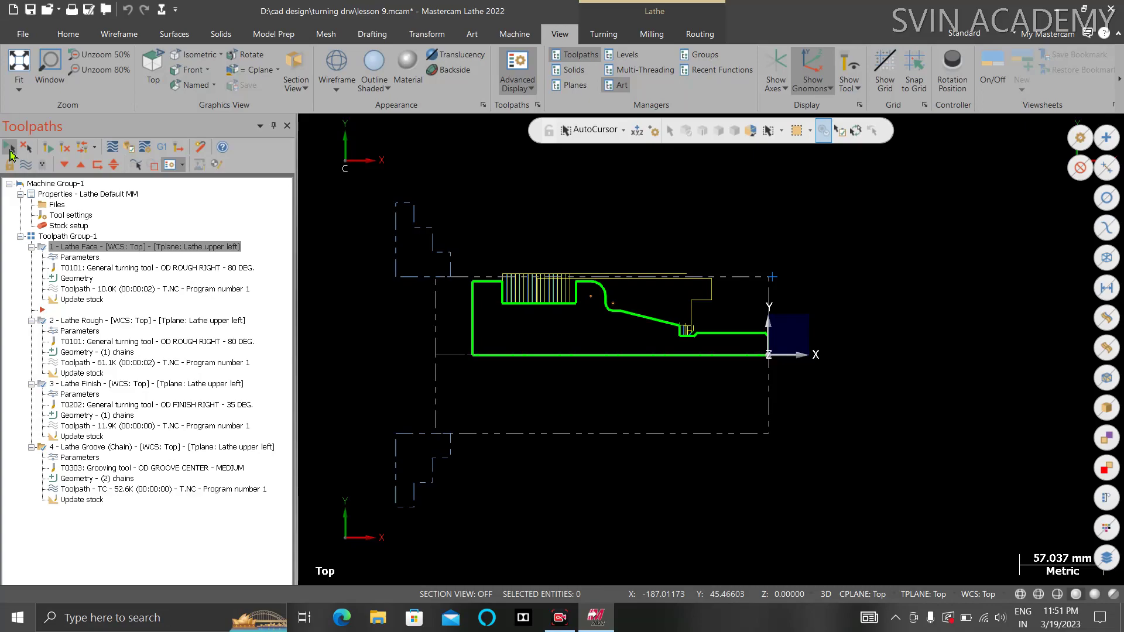